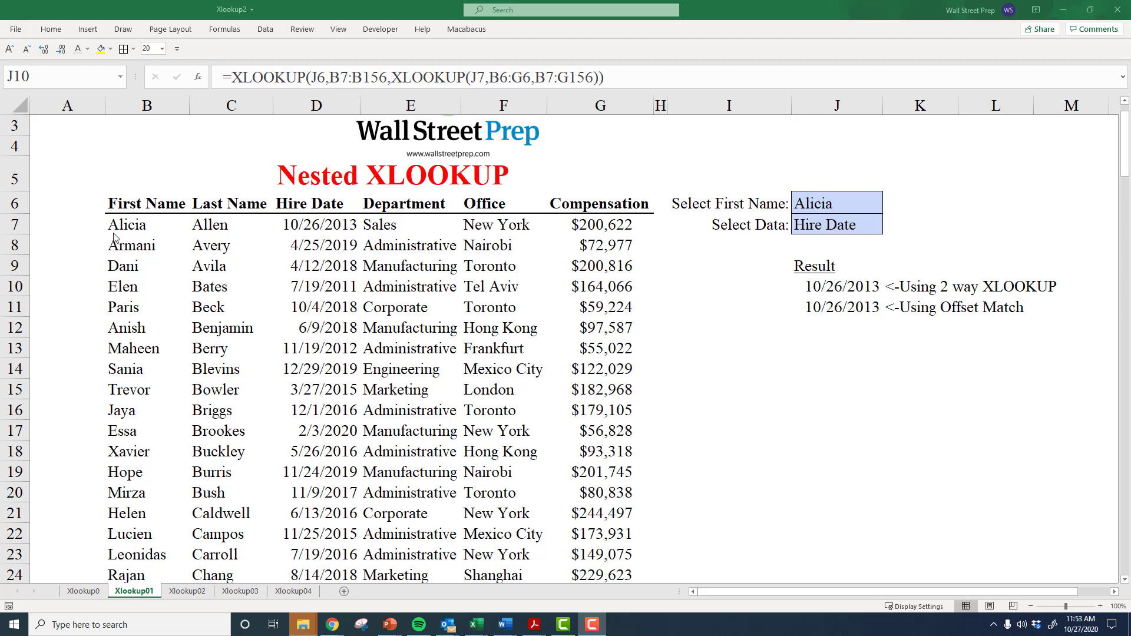
{"action": "left_click", "coordinate": [141, 242]}
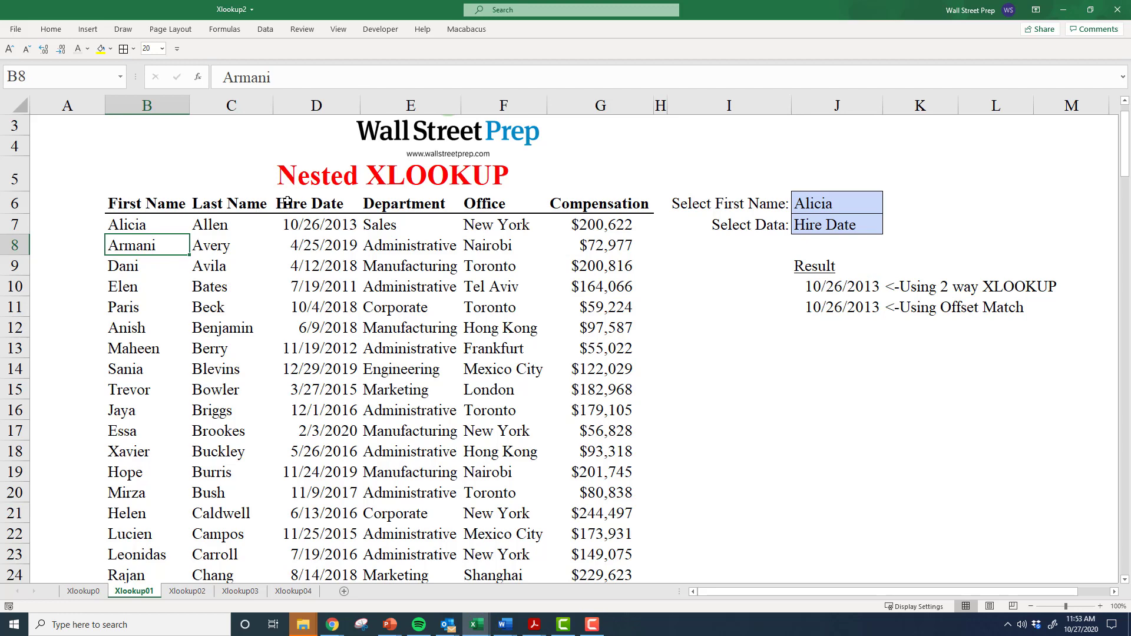
{"action": "left_click", "coordinate": [298, 179]}
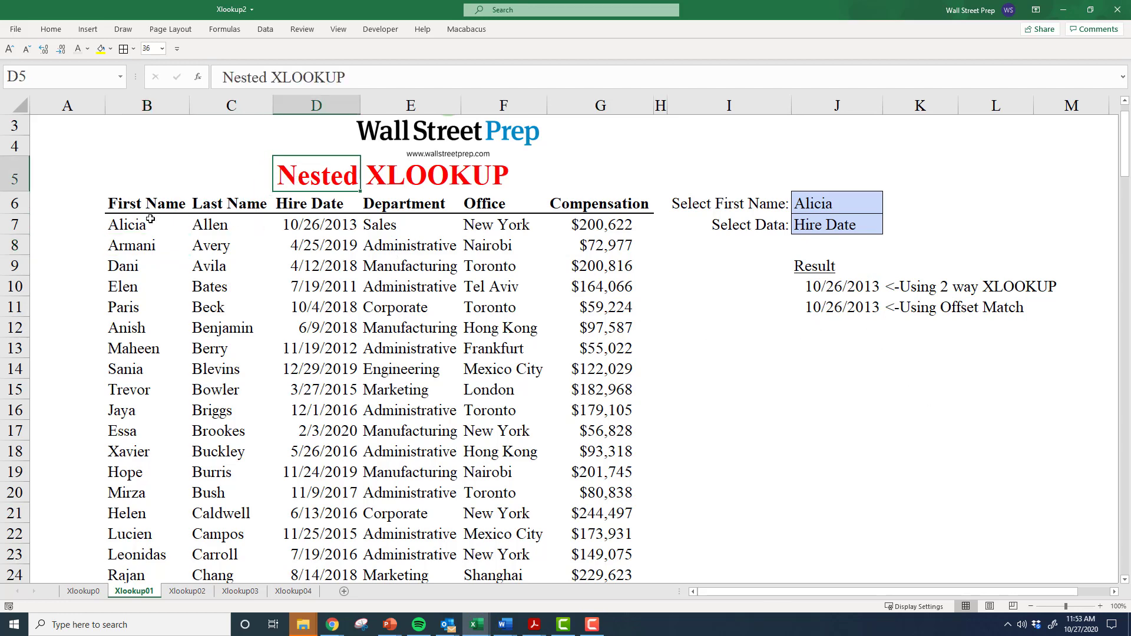
{"action": "left_click_drag", "start_coordinate": [124, 209], "coordinate": [592, 504]}
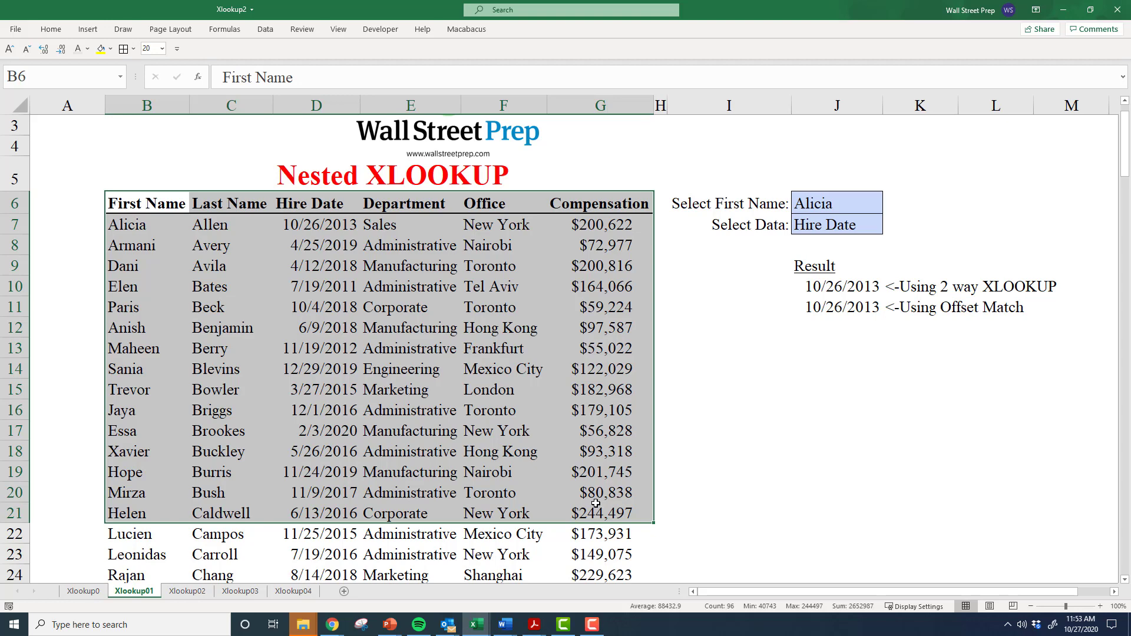
{"action": "left_click", "coordinate": [554, 366]}
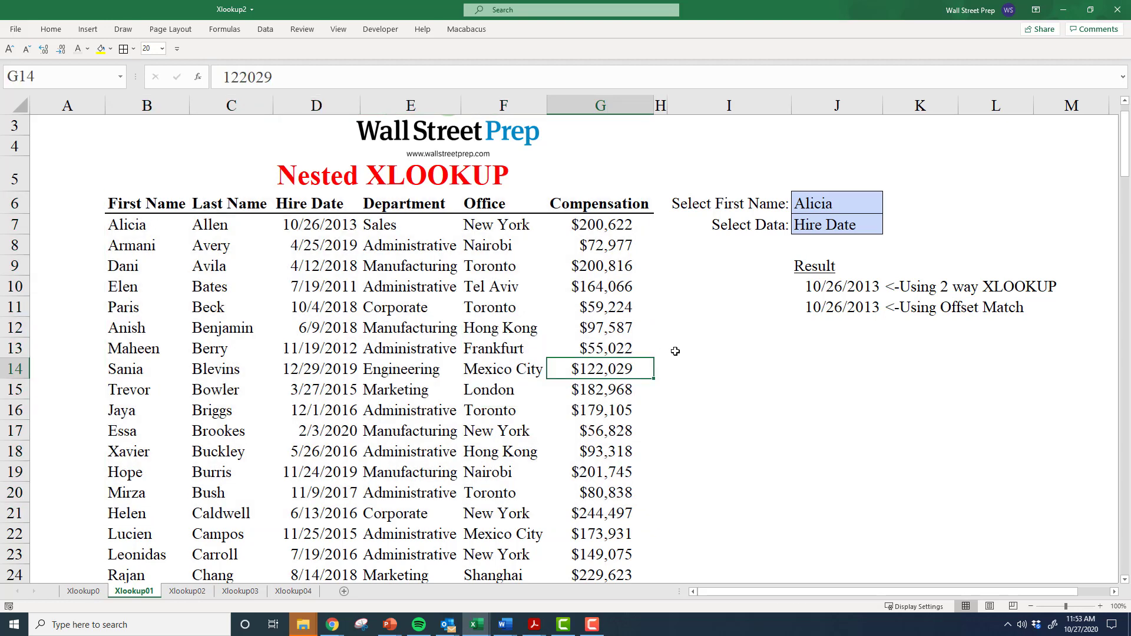
{"action": "left_click", "coordinate": [799, 355]}
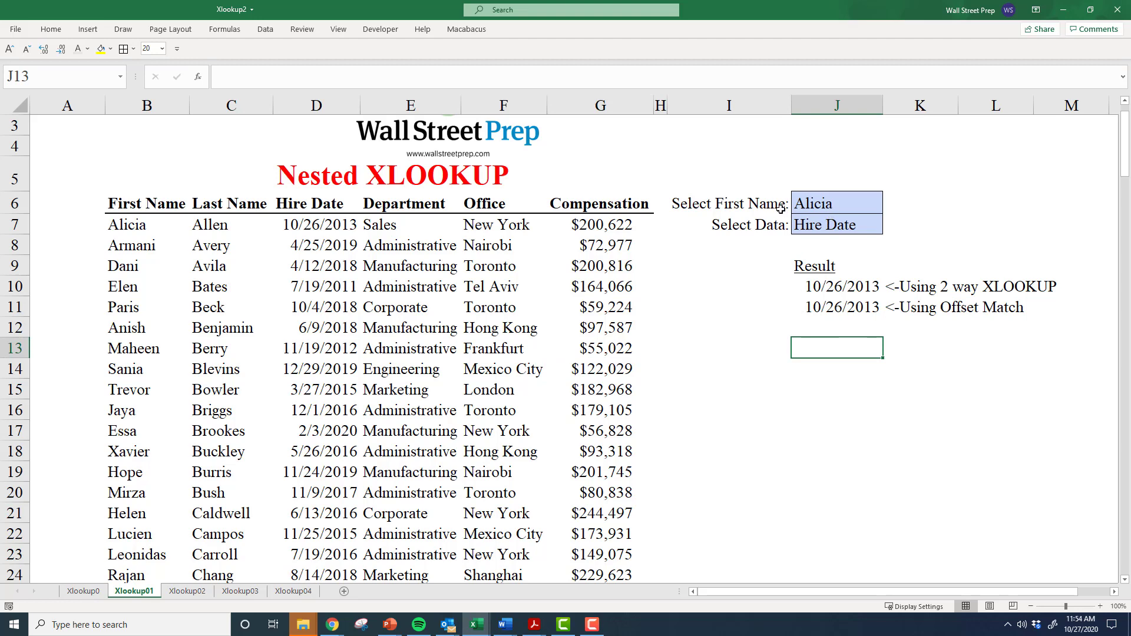
Choose the first name of the table's third employee in the Select First Name cell J6 and locate that employee's row.
{"action": "left_click", "coordinate": [816, 206]}
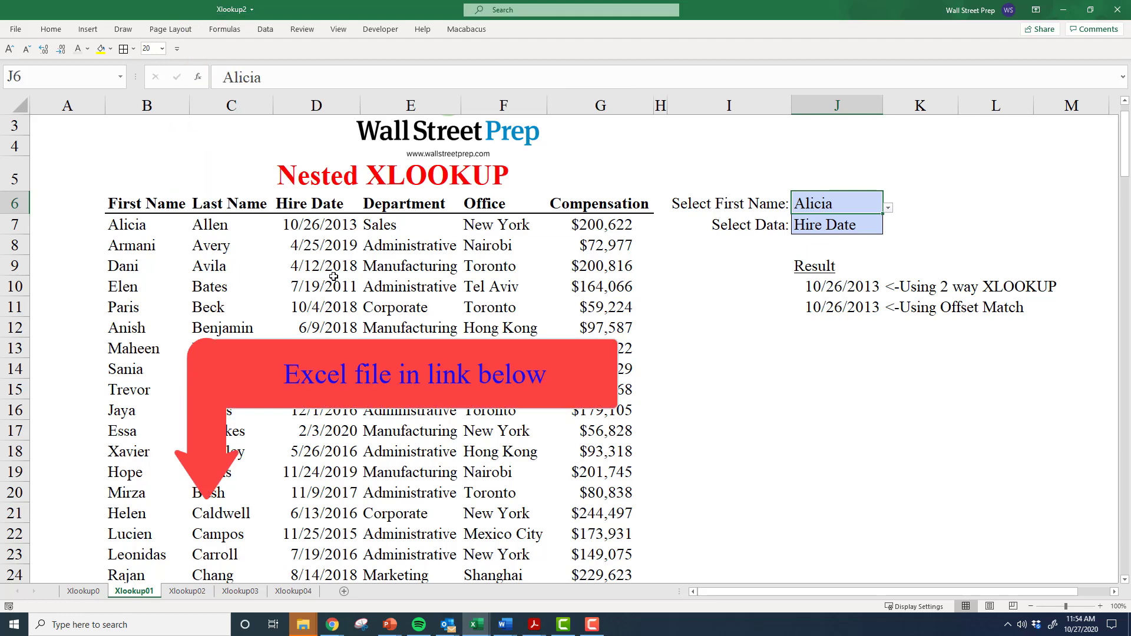
{"action": "left_click", "coordinate": [887, 208]}
{"action": "left_click", "coordinate": [802, 233]}
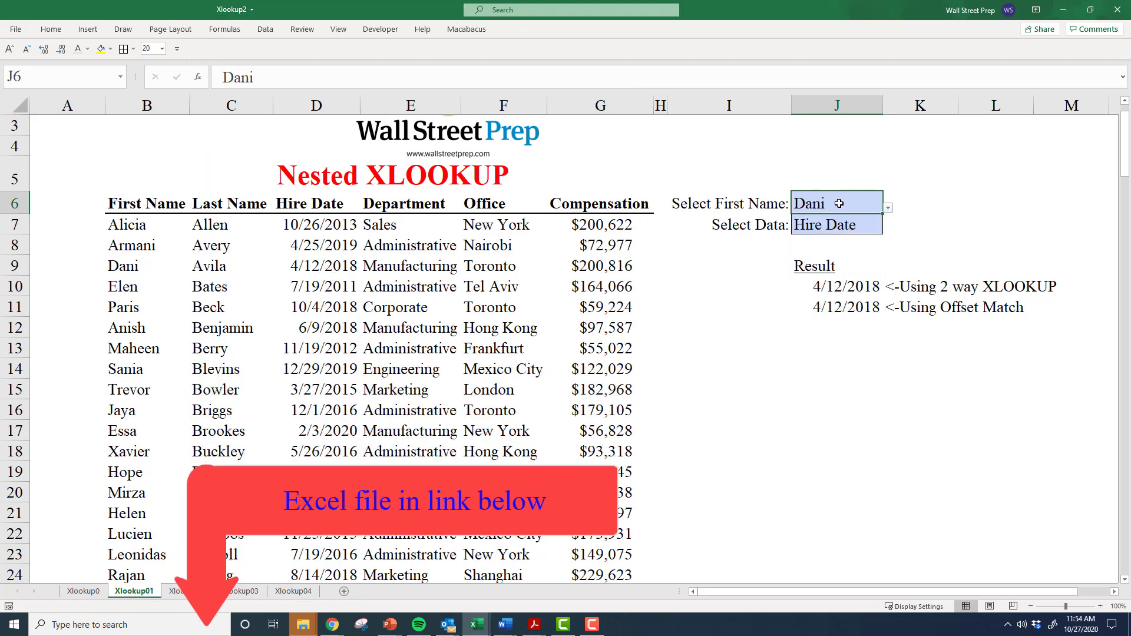
{"action": "left_click", "coordinate": [886, 209]}
{"action": "scroll", "coordinate": [858, 231], "scroll_direction": "up", "scroll_amount": 1}
{"action": "scroll", "coordinate": [858, 231], "scroll_direction": "up", "scroll_amount": 1}
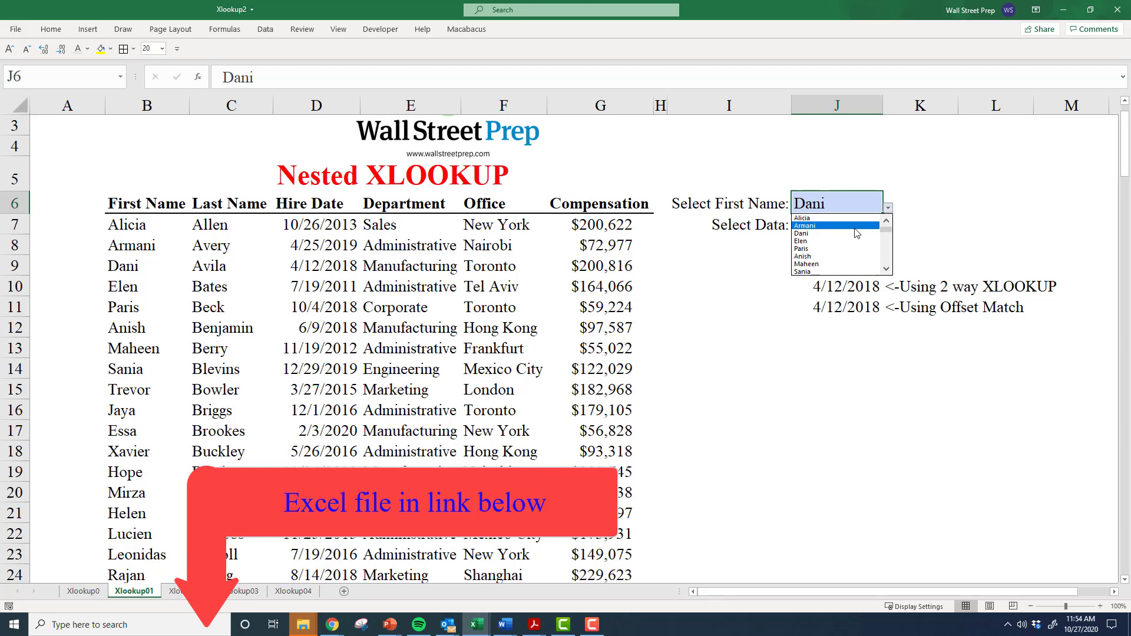
{"action": "key", "text": "Escape"}
{"action": "left_click", "coordinate": [612, 262]}
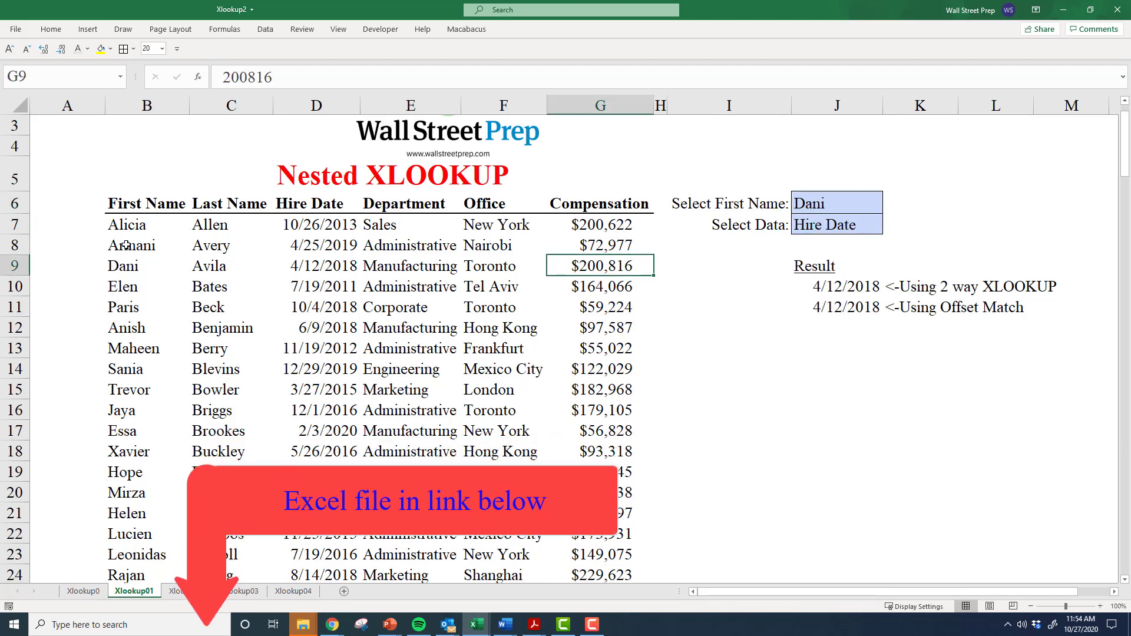
{"action": "left_click", "coordinate": [131, 265]}
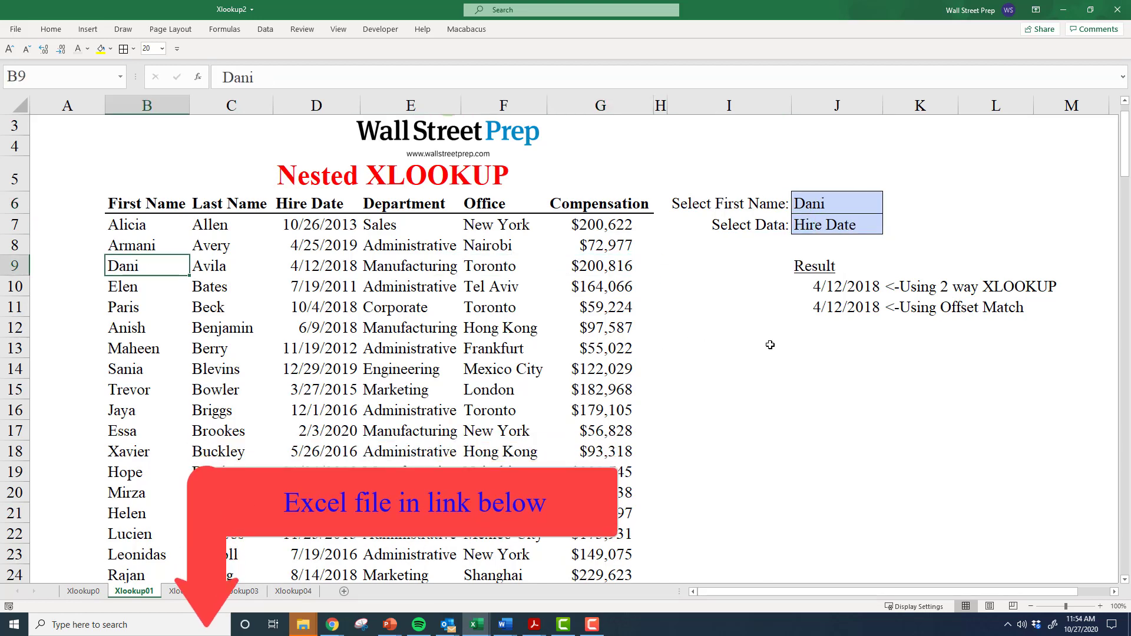
Start an XLOOKUP formula in J15 with J6 as the lookup value and the first names B7:B156 as the lookup array.
{"action": "left_click", "coordinate": [812, 380]}
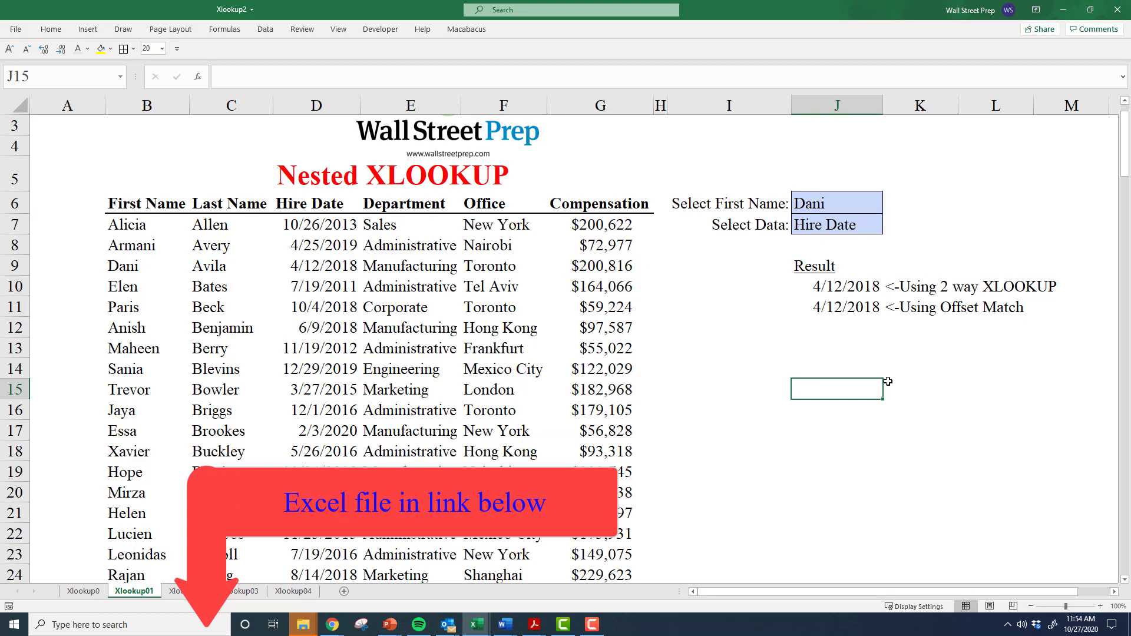
{"action": "type", "text": "=x"}
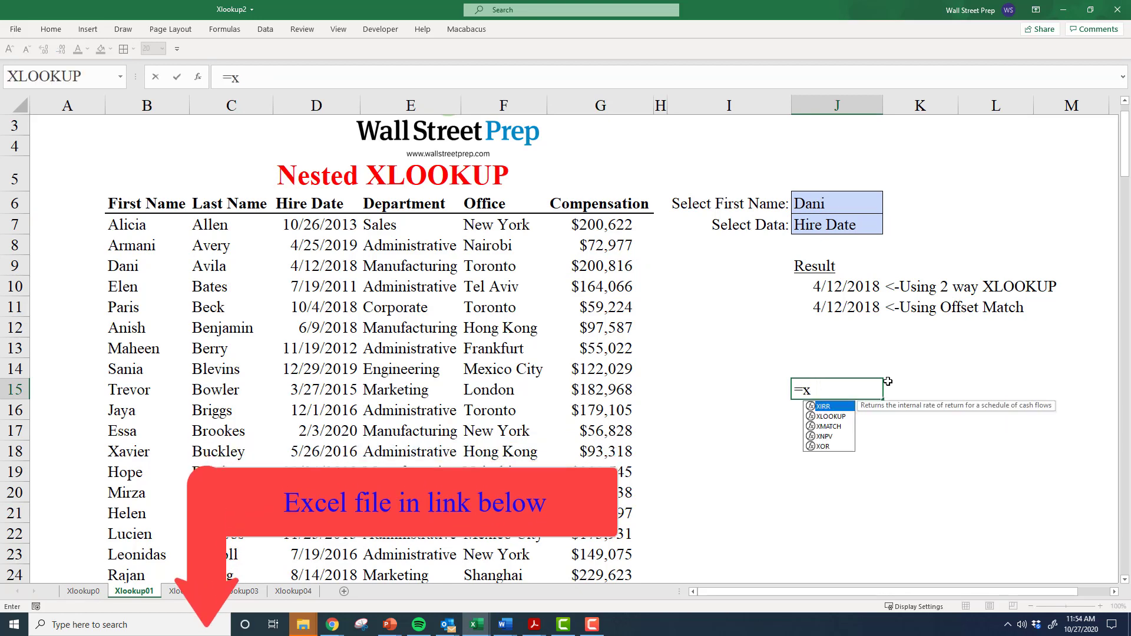
{"action": "type", "text": "lookup("}
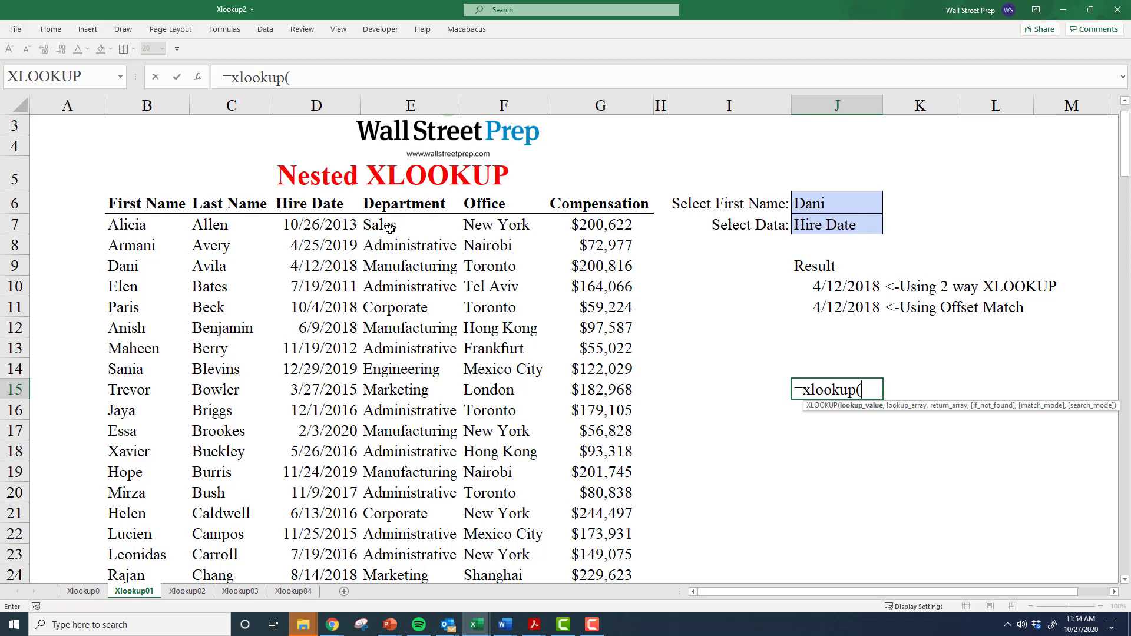
{"action": "left_click", "coordinate": [822, 204]}
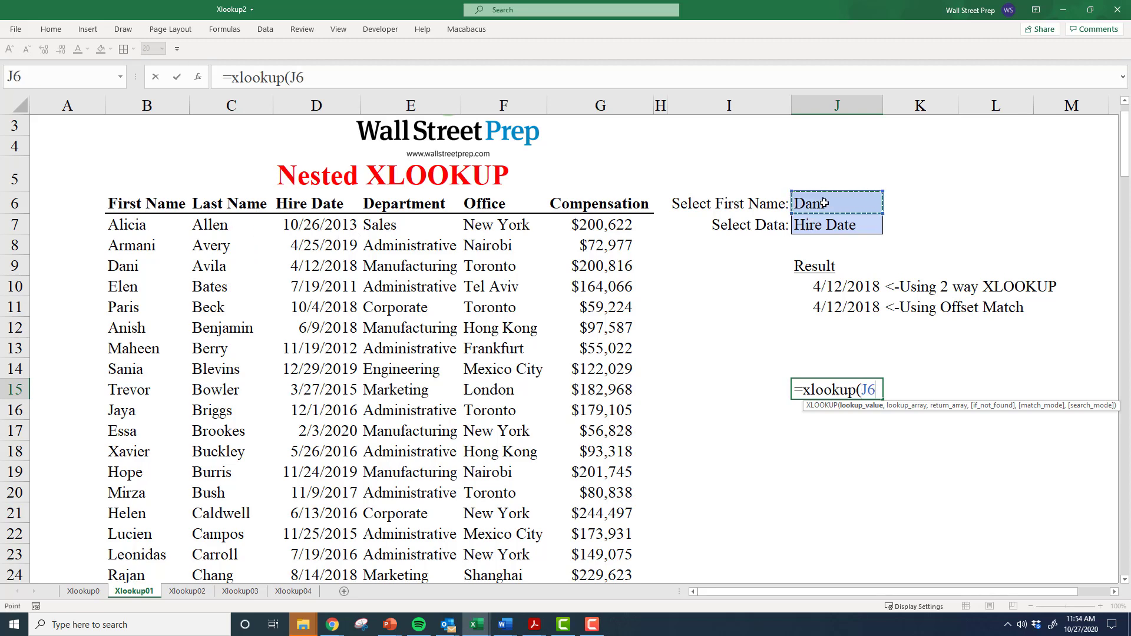
{"action": "type", "text": ","}
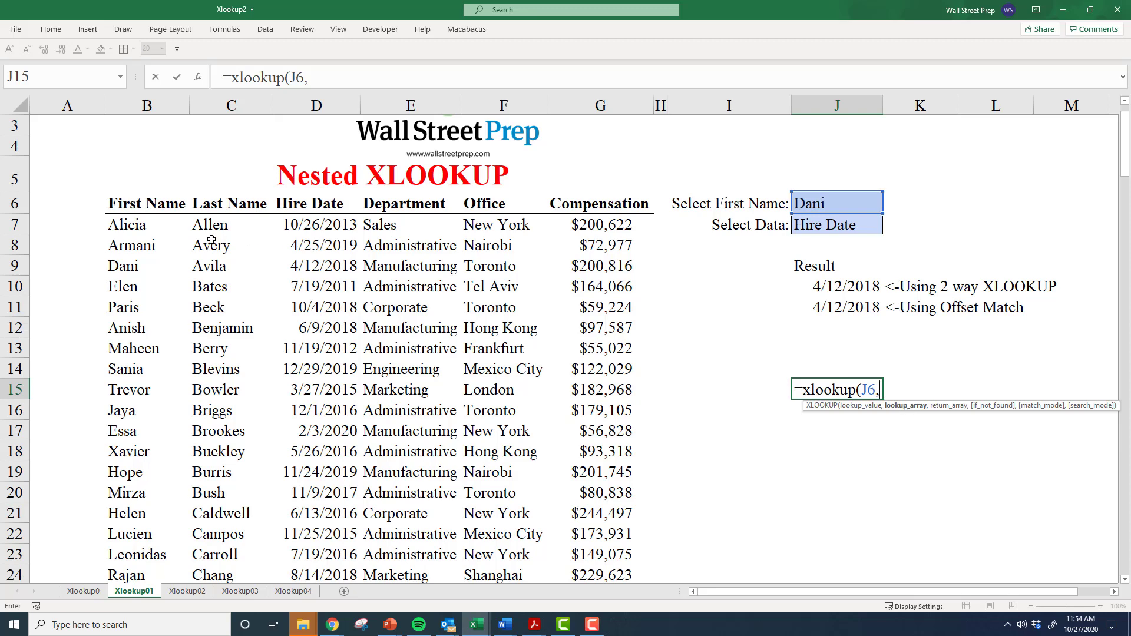
{"action": "left_click", "coordinate": [142, 224]}
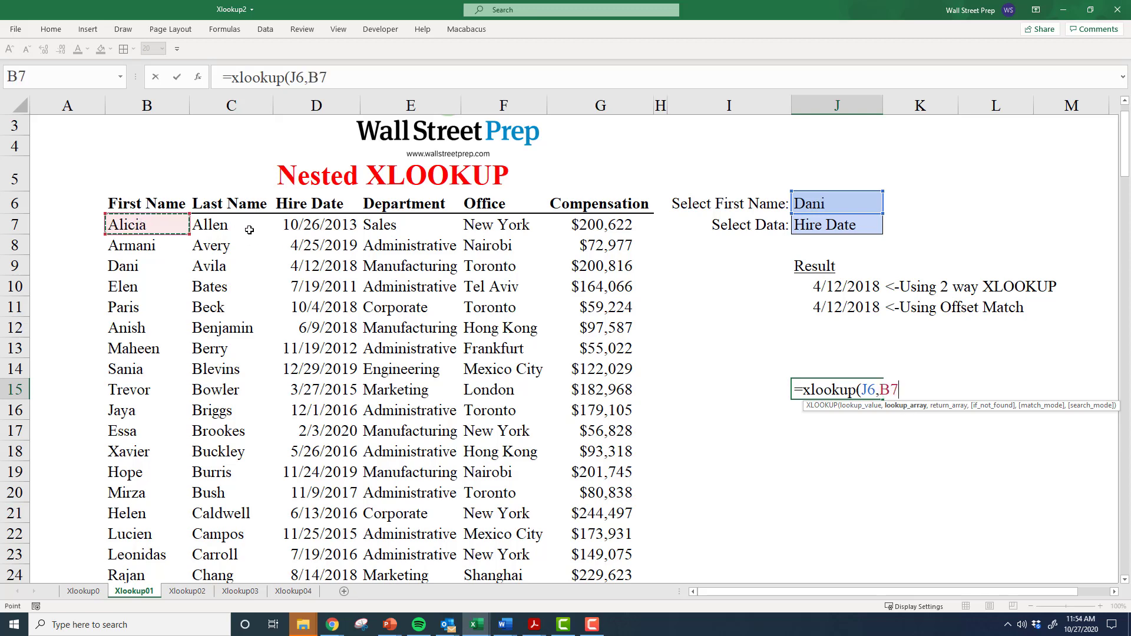
{"action": "key", "text": "ctrl+shift+Down"}
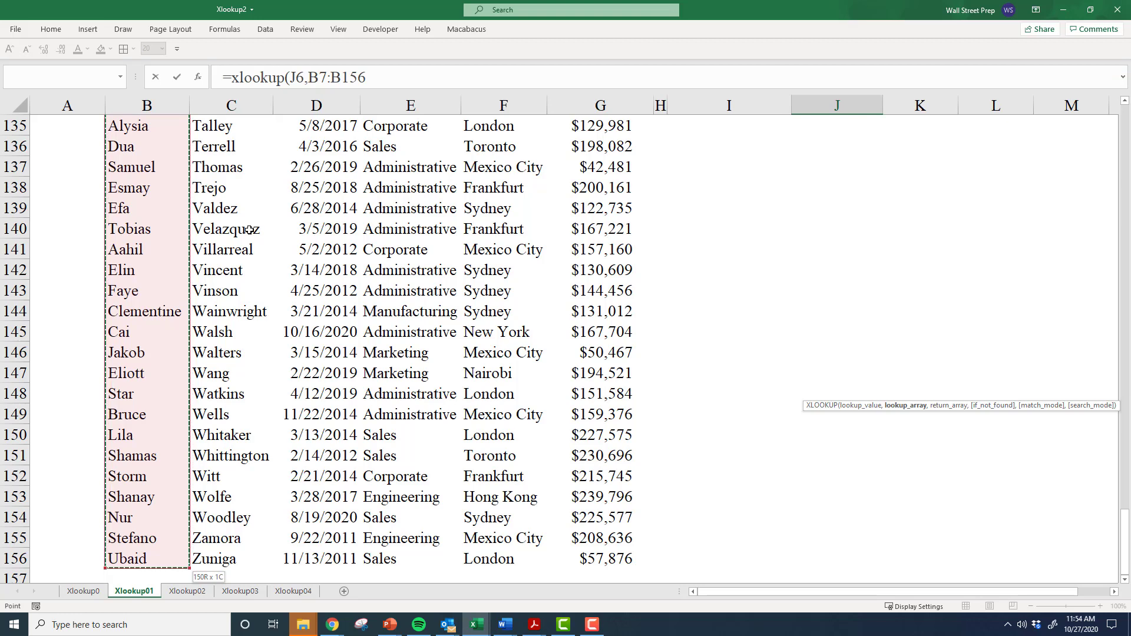
Complete the J15 XLOOKUP formula with the hire dates D7:D156 as the return array.
{"action": "type", "text": ","}
{"action": "key", "text": "Up"}
{"action": "key", "text": "Up"}
{"action": "key", "text": "Up"}
{"action": "key", "text": "Up"}
{"action": "key", "text": "Up"}
{"action": "key", "text": "Up"}
{"action": "key", "text": "Up"}
{"action": "key", "text": "Up"}
{"action": "key", "text": "Up"}
{"action": "key", "text": "Up"}
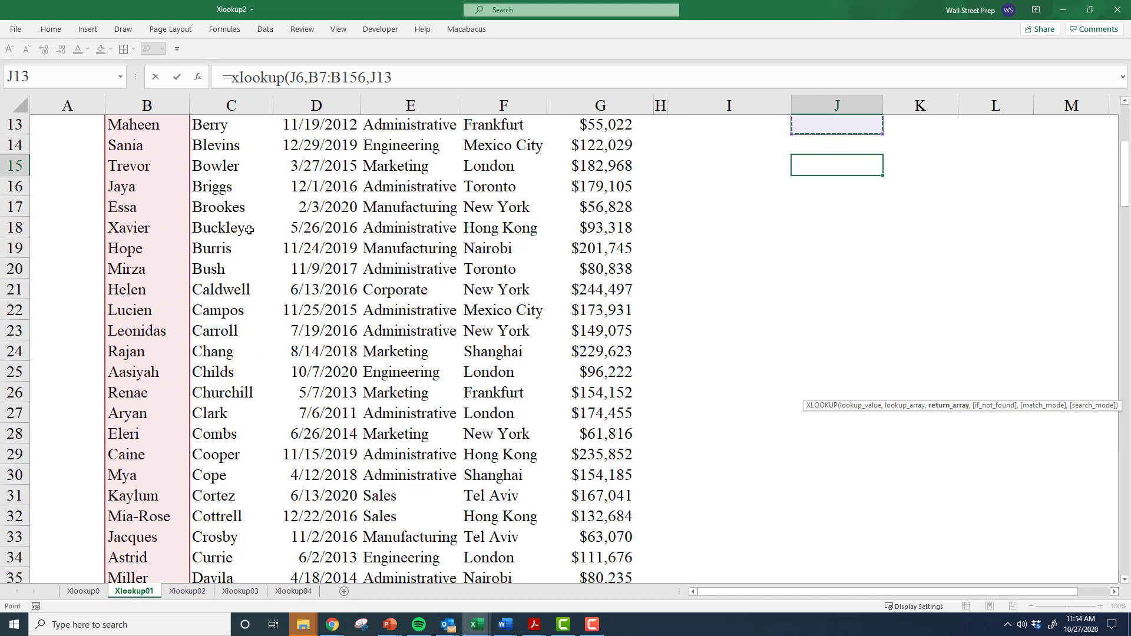
{"action": "key", "text": "Up"}
{"action": "key", "text": "Down"}
{"action": "key", "text": "Down"}
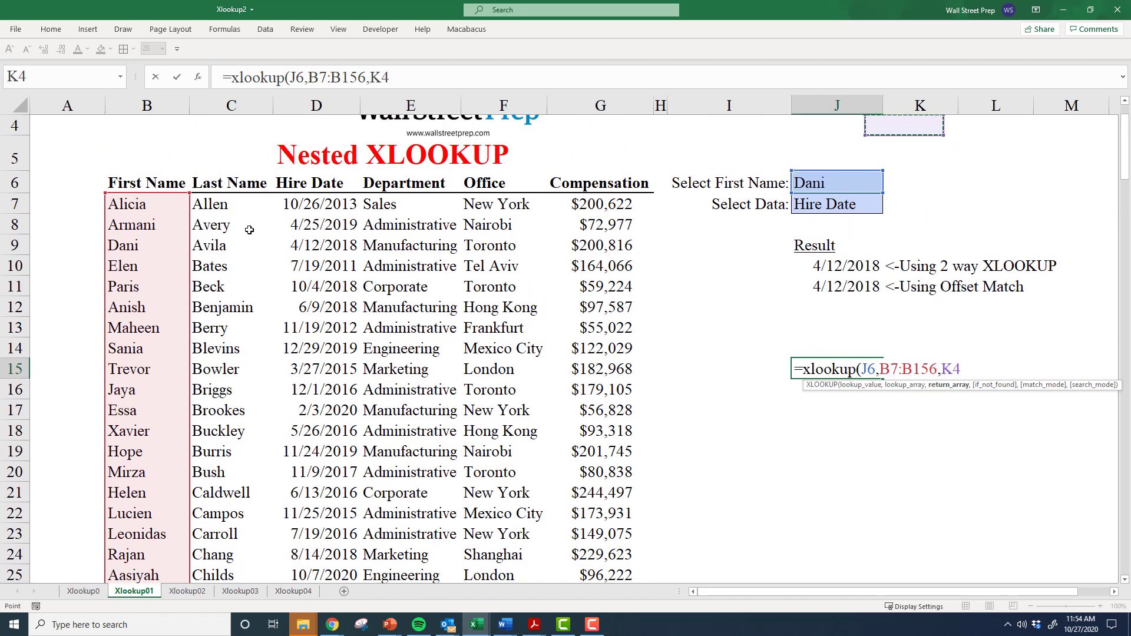
{"action": "key", "text": "Left"}
{"action": "key", "text": "Left"}
{"action": "key", "text": "Left"}
{"action": "key", "text": "Left"}
{"action": "key", "text": "Left"}
{"action": "key", "text": "Left"}
{"action": "key", "text": "Left"}
{"action": "key", "text": "Left"}
{"action": "key", "text": "Left"}
{"action": "key", "text": "Down"}
{"action": "key", "text": "Right"}
{"action": "key", "text": "Right"}
{"action": "key", "text": "Right"}
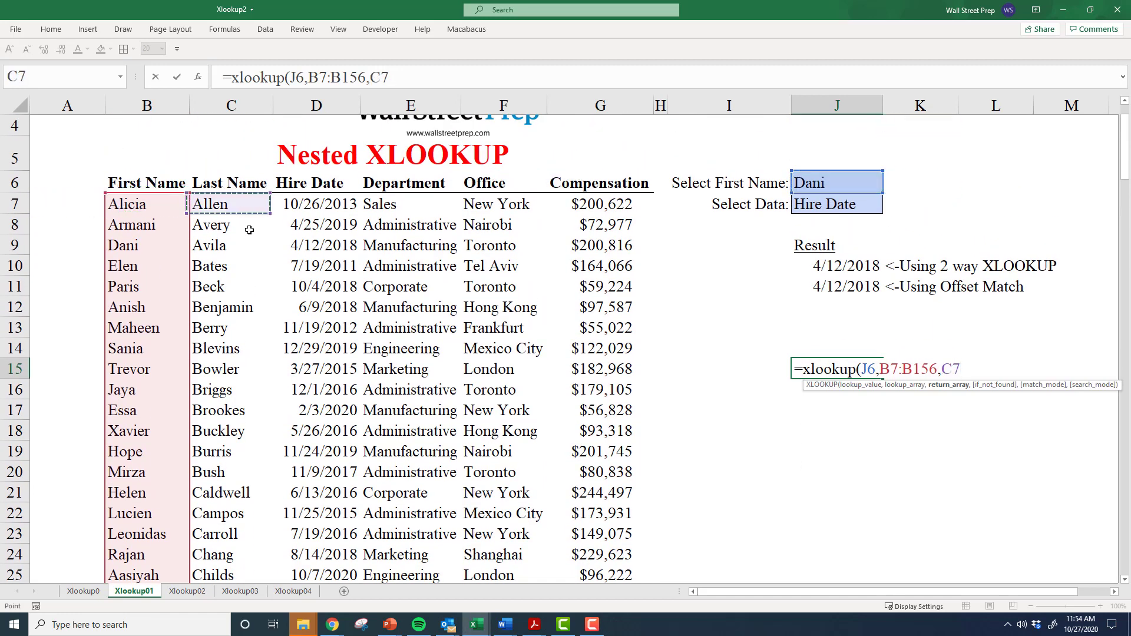
{"action": "key", "text": "ctrl+shift+Down"}
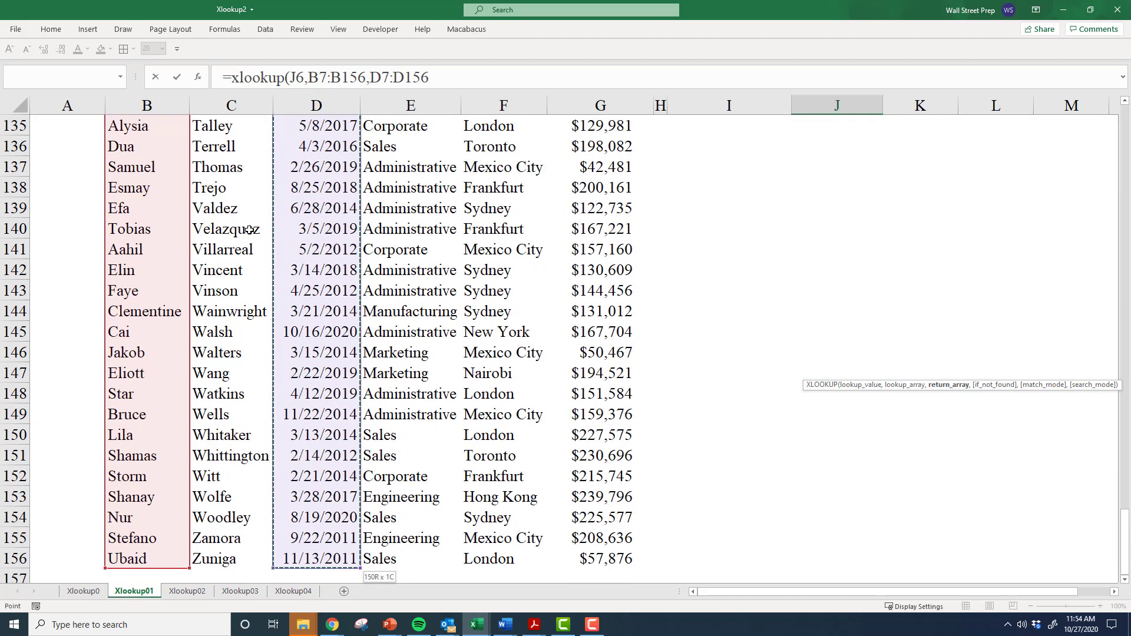
{"action": "type", "text": ")"}
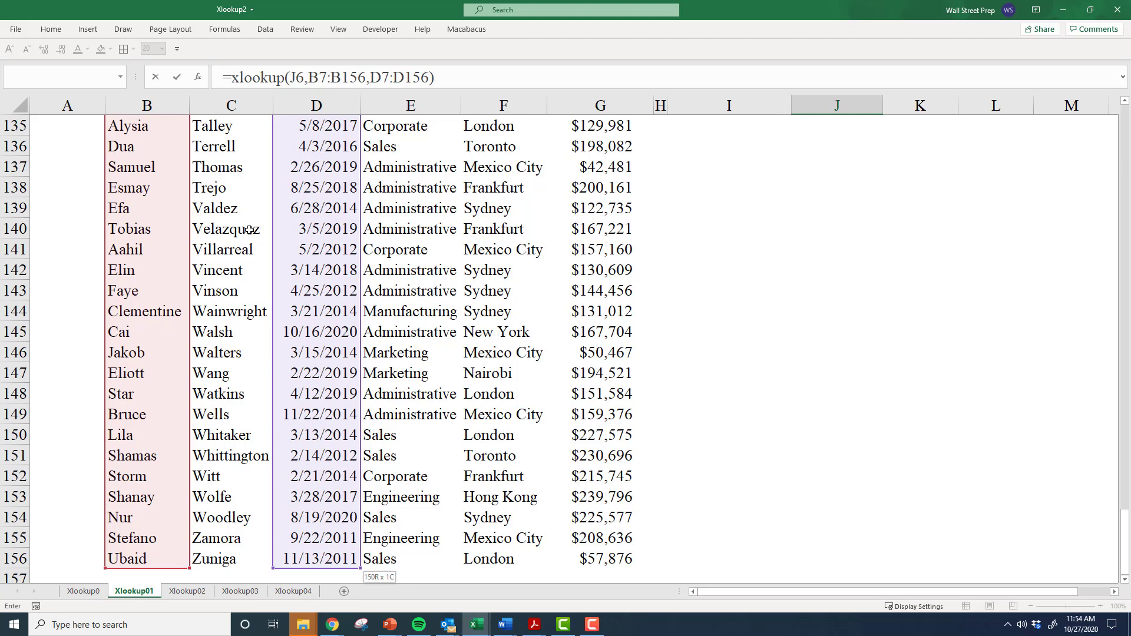
{"action": "key", "text": "Return"}
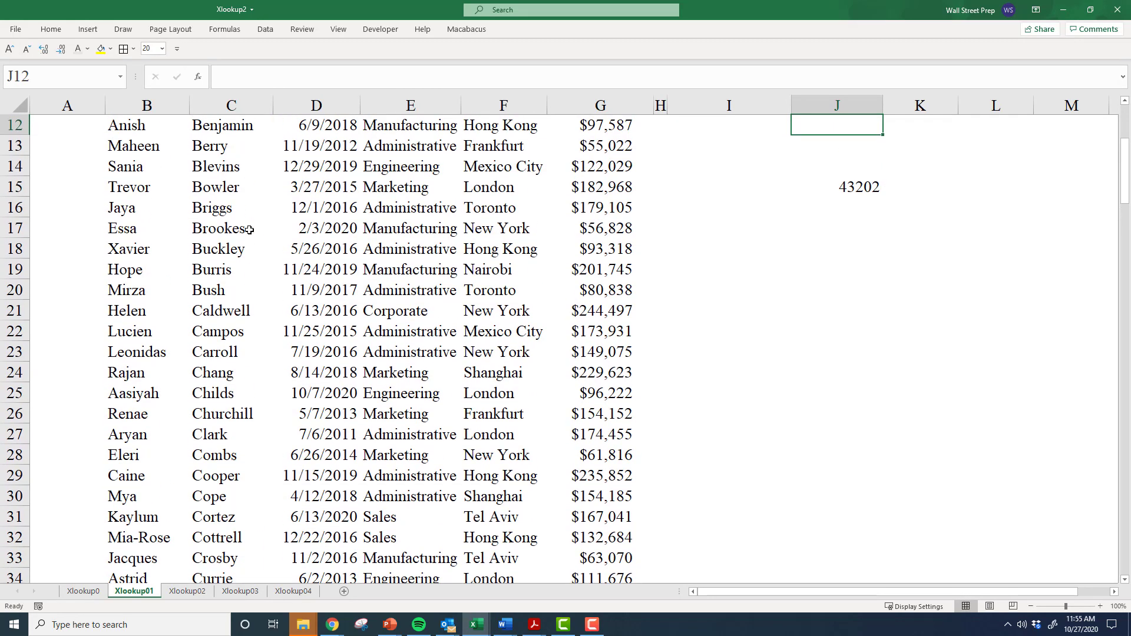
Enter the label "Hire Date:" in I15 beside the XLOOKUP formula.
{"action": "key", "text": "Up"}
{"action": "key", "text": "Up"}
{"action": "key", "text": "Up"}
{"action": "key", "text": "Up"}
{"action": "key", "text": "Up"}
{"action": "key", "text": "Up"}
{"action": "key", "text": "Up"}
{"action": "key", "text": "Up"}
{"action": "key", "text": "Up"}
{"action": "key", "text": "Up"}
{"action": "key", "text": "Up"}
{"action": "key", "text": "Down"}
{"action": "key", "text": "Down"}
{"action": "key", "text": "Down"}
{"action": "key", "text": "Down"}
{"action": "key", "text": "Down"}
{"action": "key", "text": "Down"}
{"action": "key", "text": "Down"}
{"action": "key", "text": "Down"}
{"action": "key", "text": "Down"}
{"action": "key", "text": "Down"}
{"action": "key", "text": "Down"}
{"action": "key", "text": "Down"}
{"action": "key", "text": "Down"}
{"action": "key", "text": "Down"}
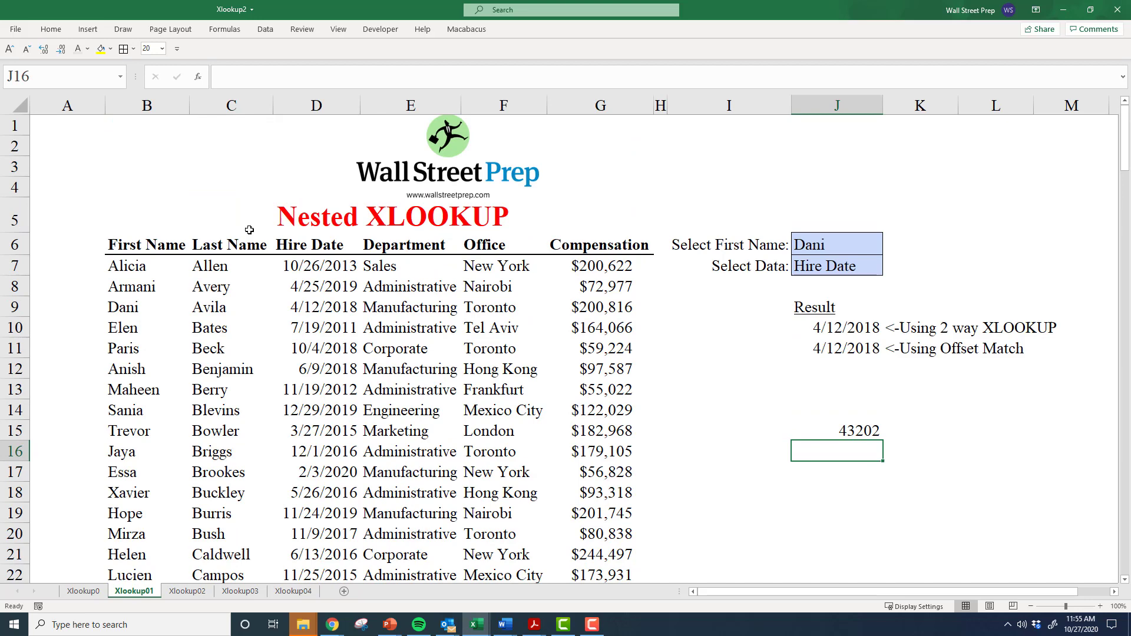
{"action": "key", "text": "F2"}
{"action": "key", "text": "Escape"}
{"action": "key", "text": "Left"}
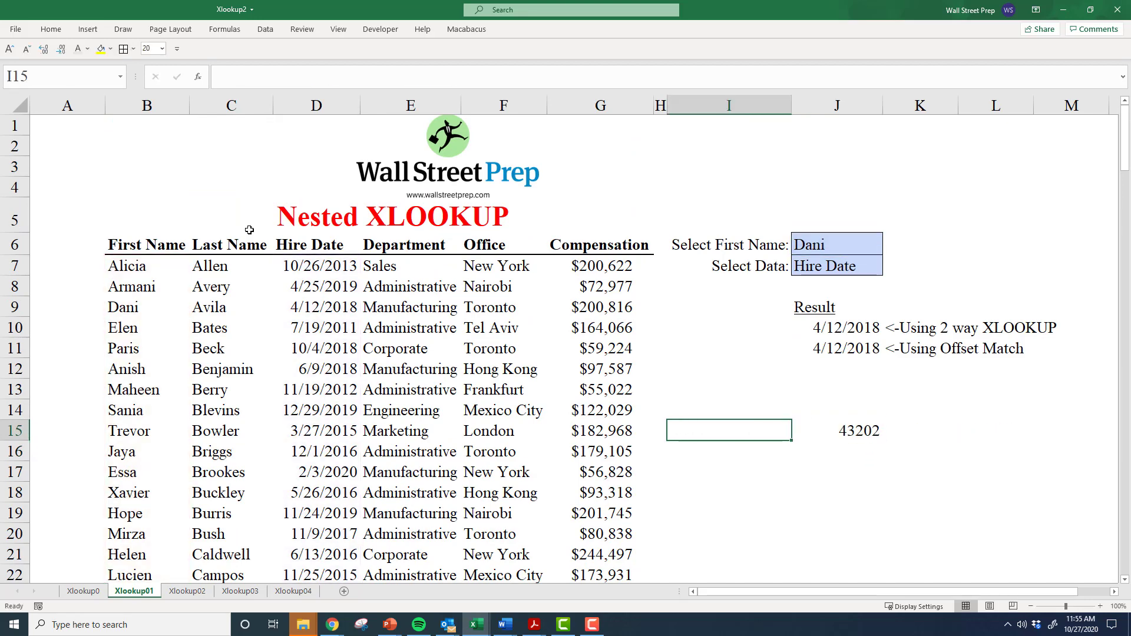
{"action": "type", "text": "Hire Date:"}
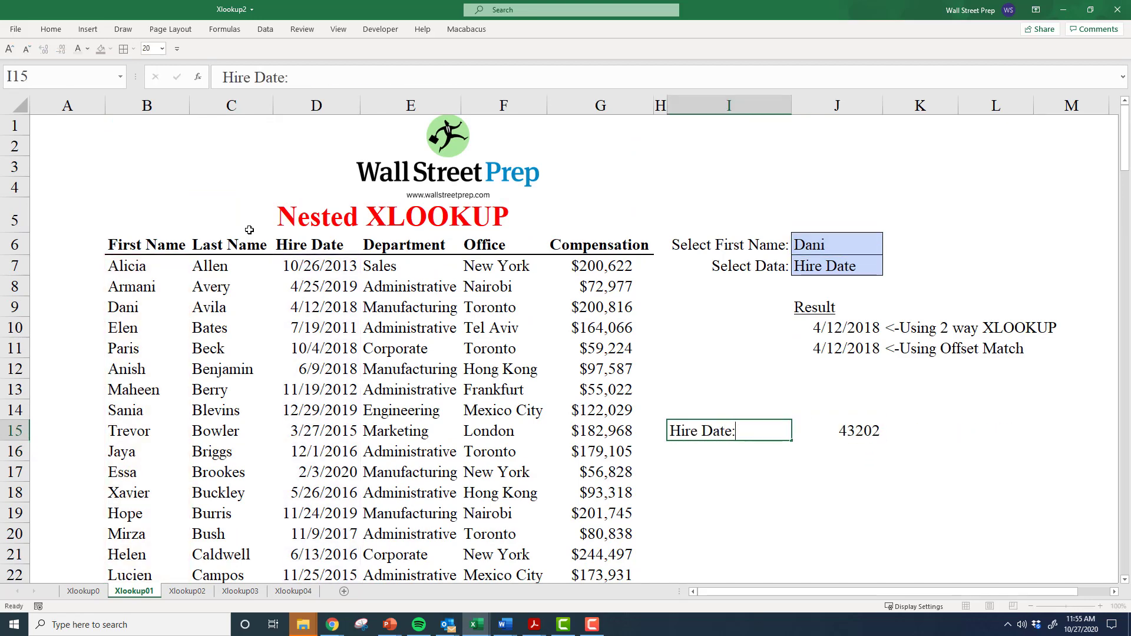
{"action": "key", "text": "Tab"}
Format the XLOOKUP result in J15 with the Date number category.
{"action": "key", "text": "ctrl+1"}
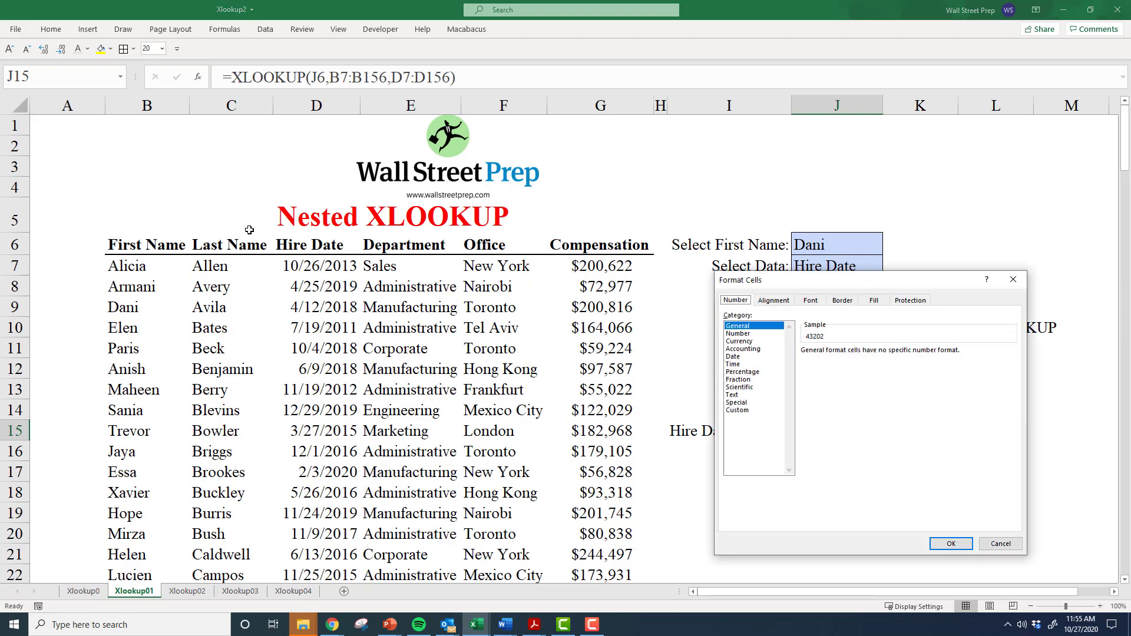
{"action": "key", "text": "Down"}
{"action": "key", "text": "Down"}
{"action": "key", "text": "Down"}
{"action": "key", "text": "Down"}
{"action": "key", "text": "Return"}
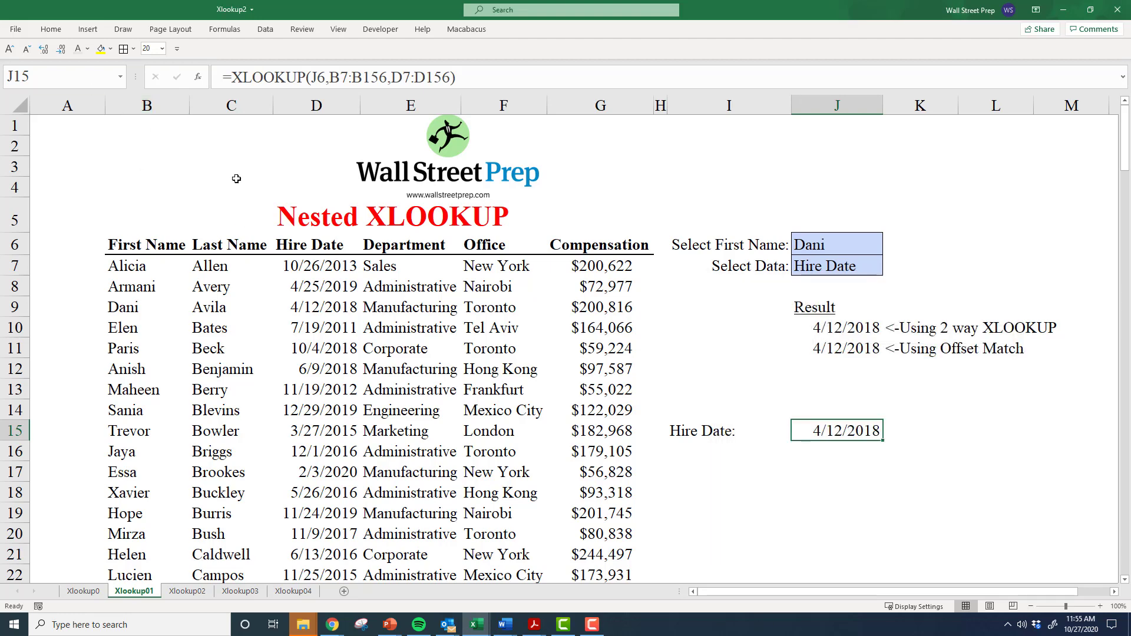
Check the J15 result against the third employee's hire date, and set J6 to the first name of the table's first employee.
{"action": "left_click", "coordinate": [339, 315]}
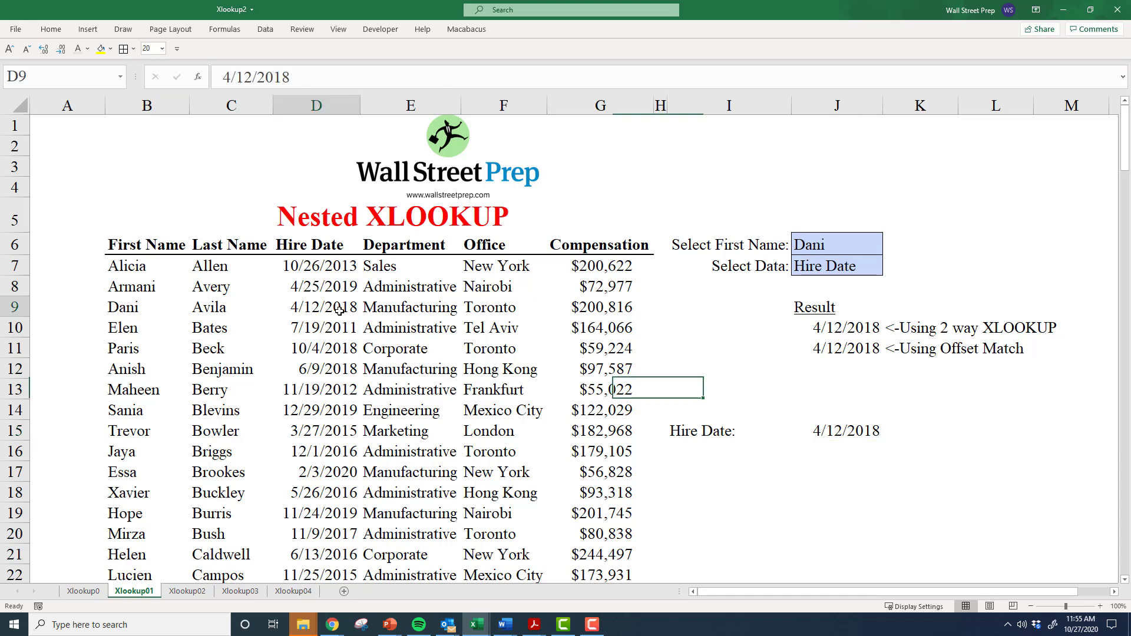
{"action": "left_click", "coordinate": [848, 437]}
{"action": "left_click", "coordinate": [860, 244]}
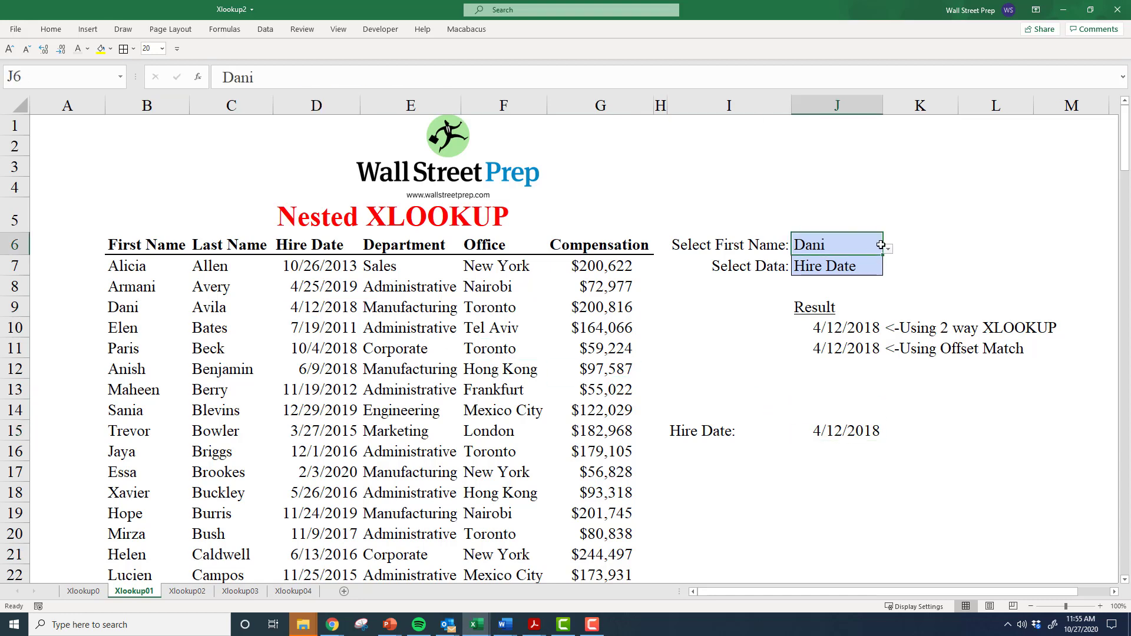
{"action": "left_click", "coordinate": [887, 249]}
{"action": "scroll", "coordinate": [890, 271], "scroll_direction": "up", "scroll_amount": 1}
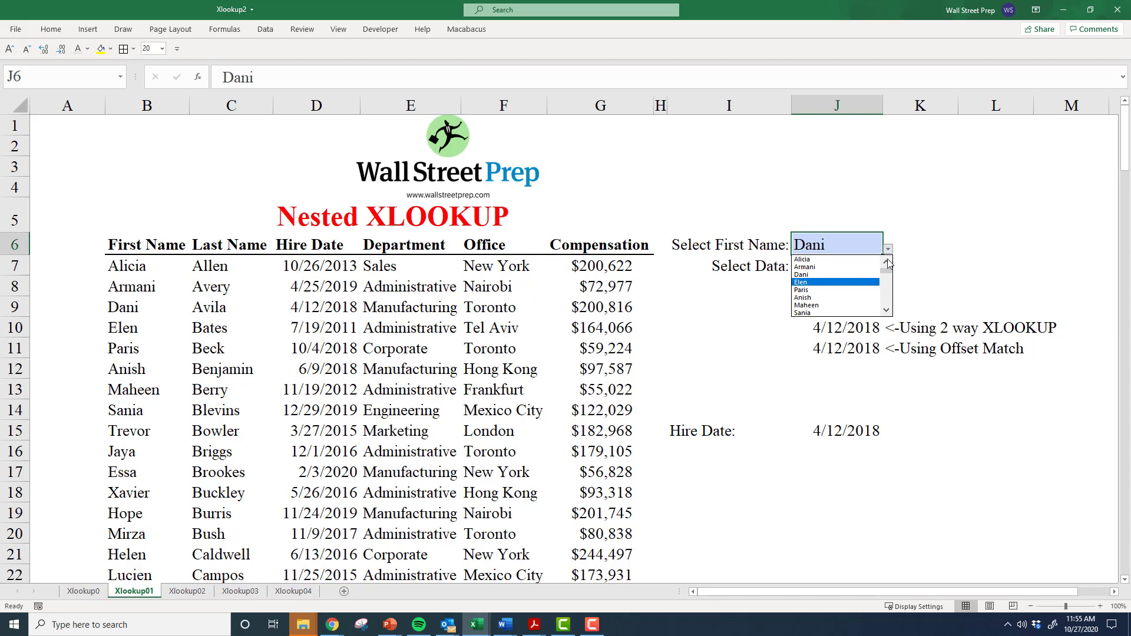
{"action": "left_click", "coordinate": [812, 260]}
Compare the J15 result with the first employee's hire date in D7 and review the column headers B6:G6.
{"action": "left_click", "coordinate": [845, 432]}
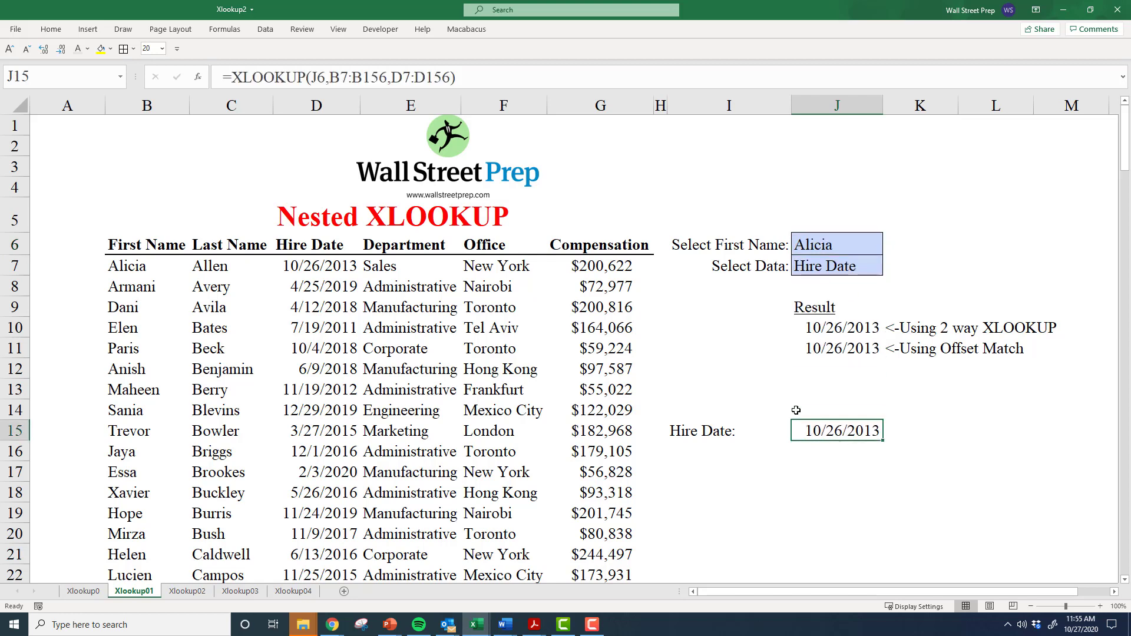
{"action": "left_click", "coordinate": [304, 274]}
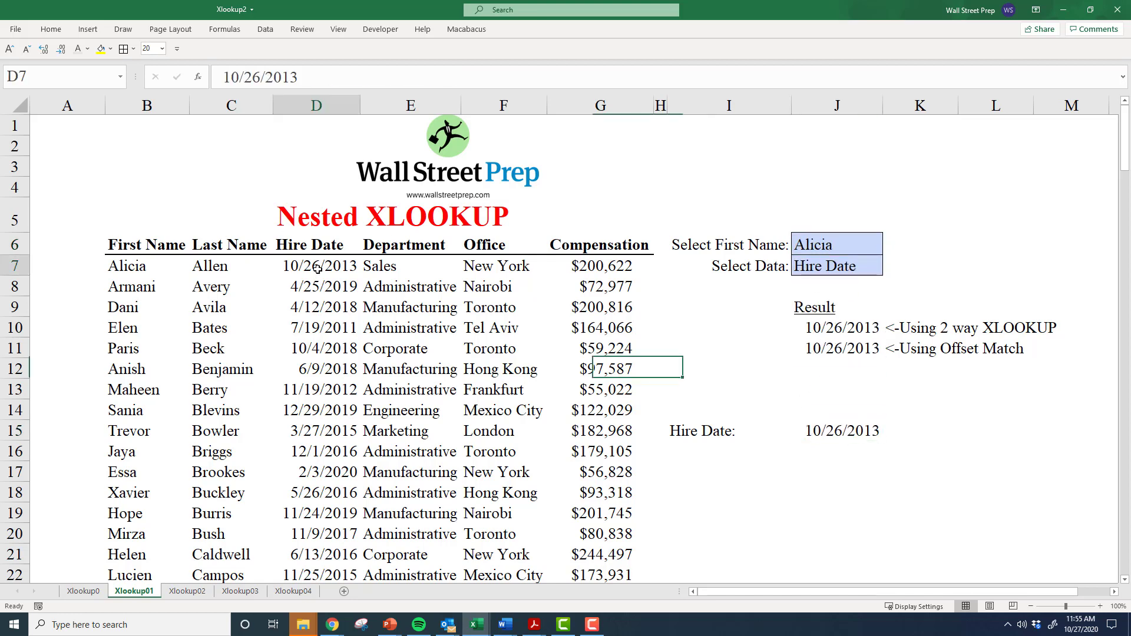
{"action": "left_click", "coordinate": [848, 432]}
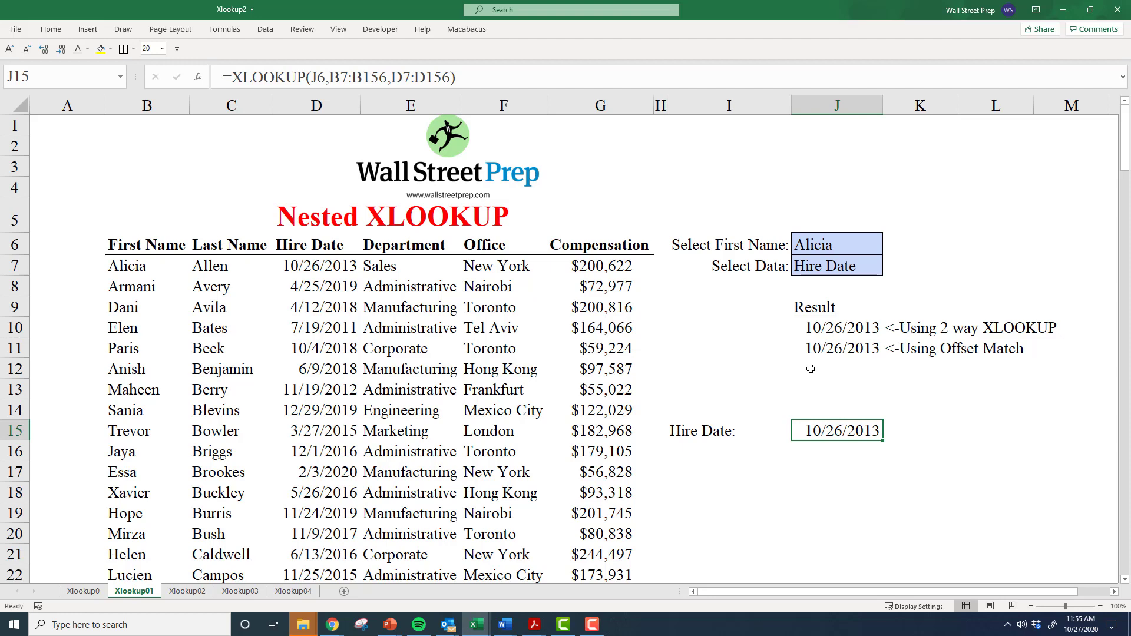
{"action": "left_click_drag", "start_coordinate": [624, 248], "coordinate": [124, 252]}
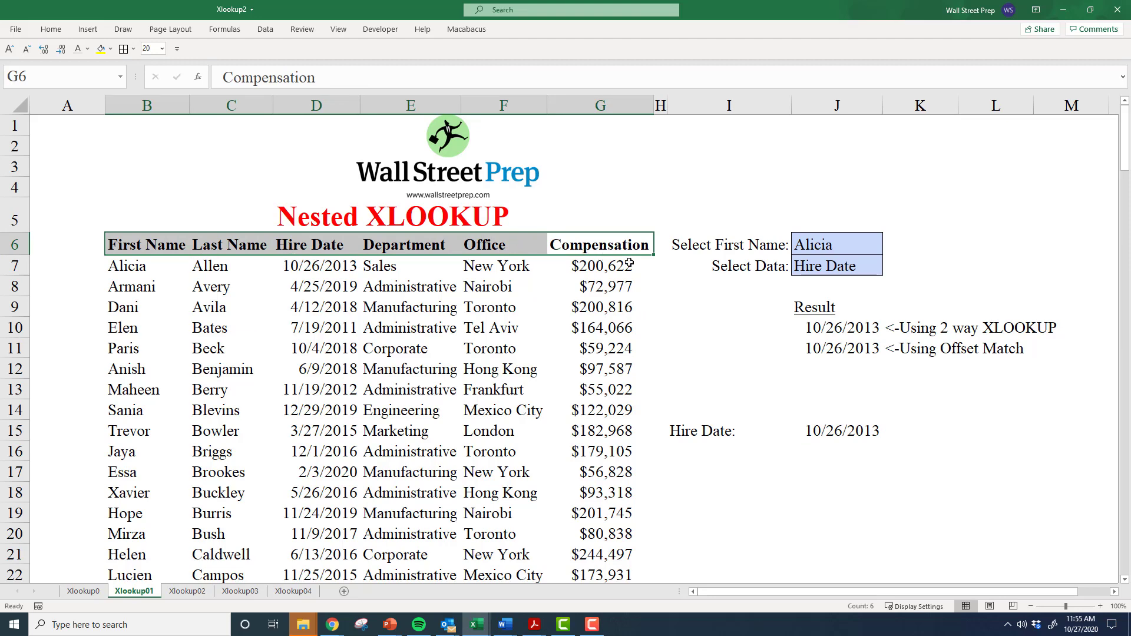
Examine the ranges used by the one-way XLOOKUP formula in J15 and the data field choices available in J7.
{"action": "left_click", "coordinate": [722, 431]}
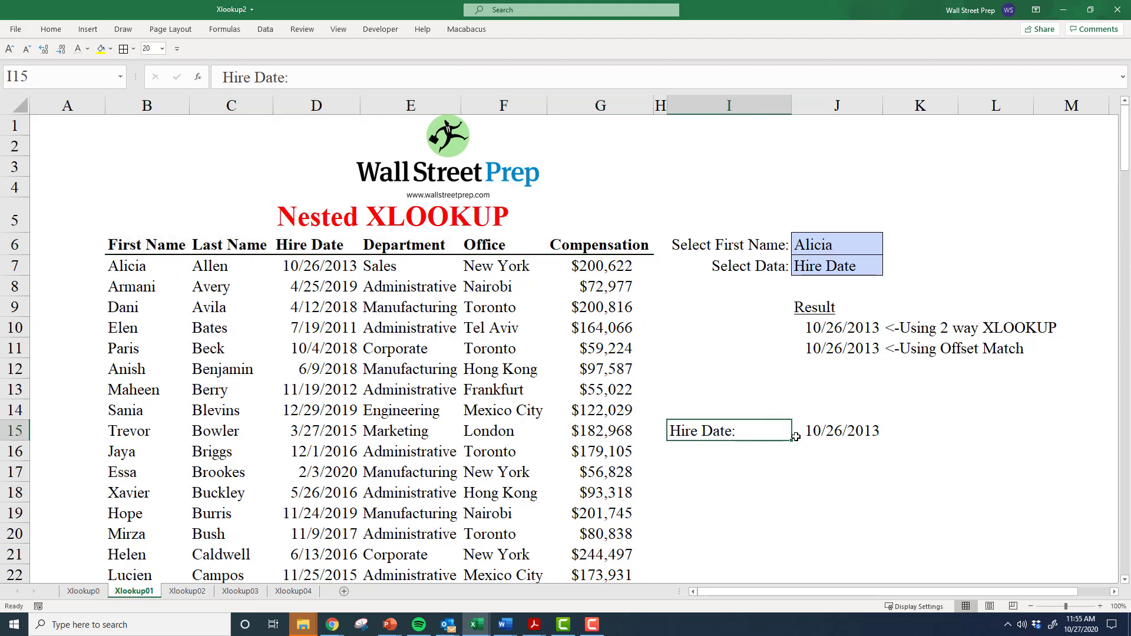
{"action": "double_click", "coordinate": [833, 435]}
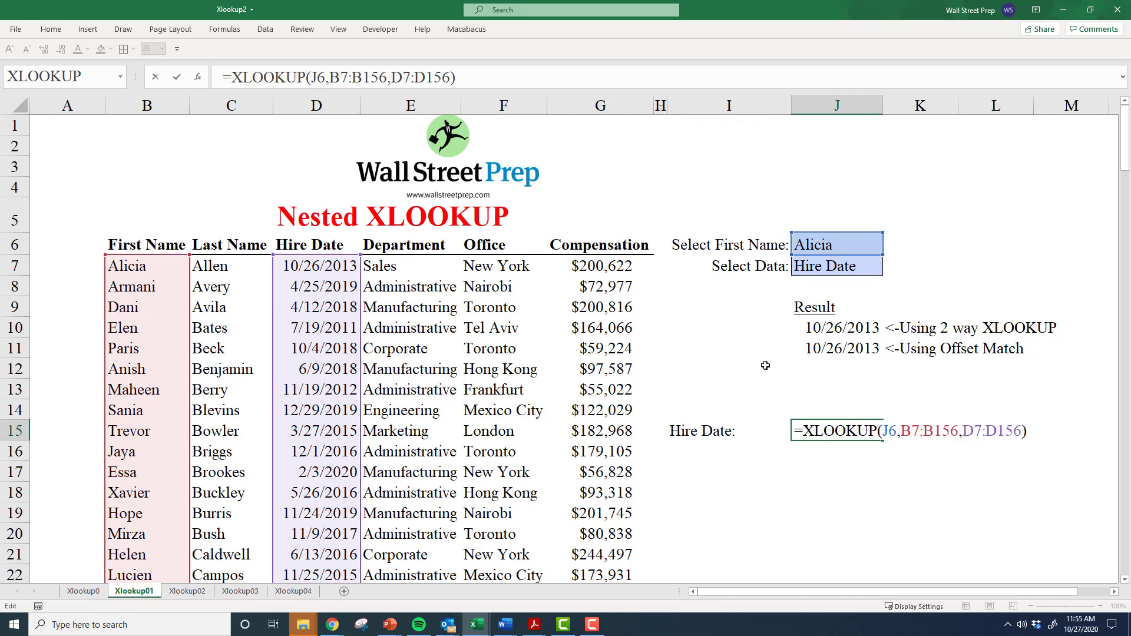
{"action": "key", "text": "Escape"}
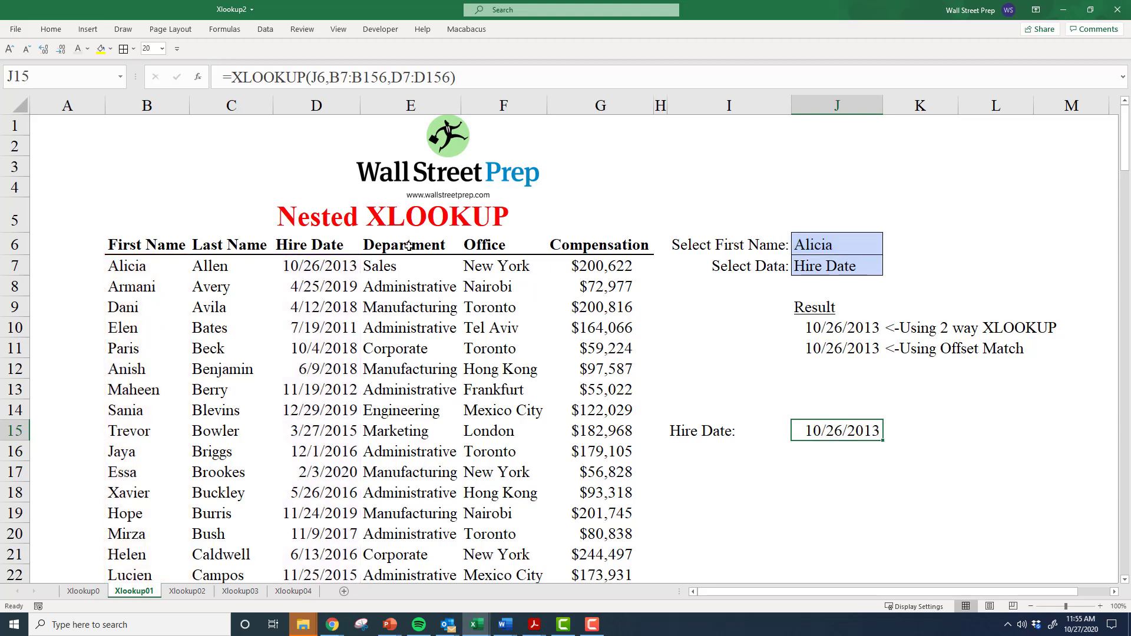
{"action": "left_click", "coordinate": [832, 265]}
{"action": "left_click", "coordinate": [888, 270]}
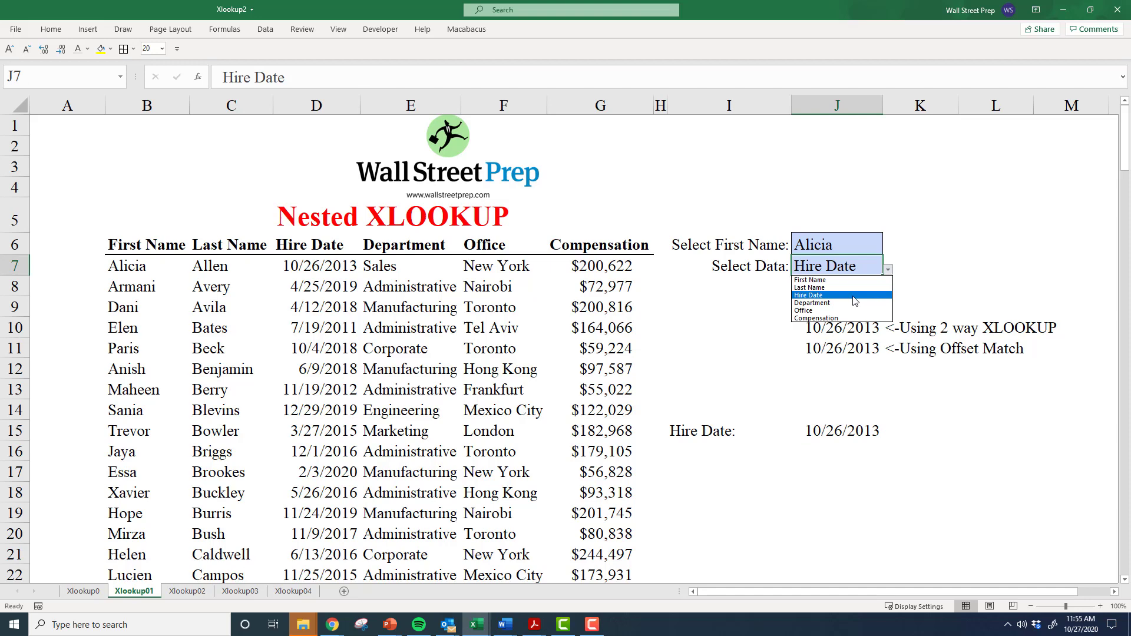
{"action": "left_click", "coordinate": [826, 429]}
{"action": "double_click", "coordinate": [825, 430]}
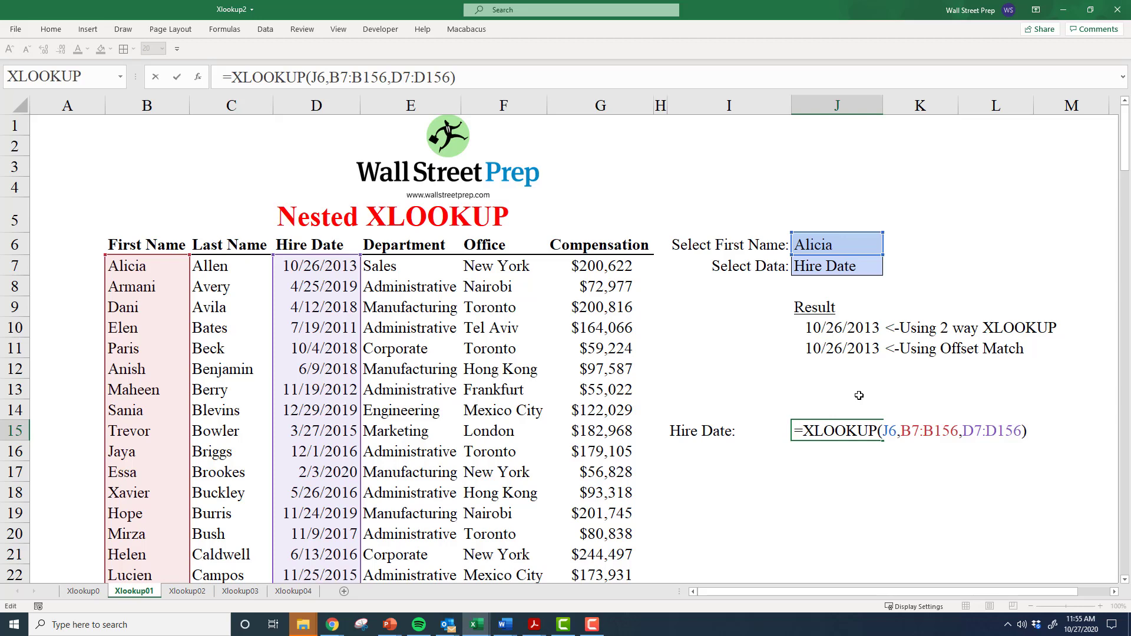
{"action": "key", "text": "Escape"}
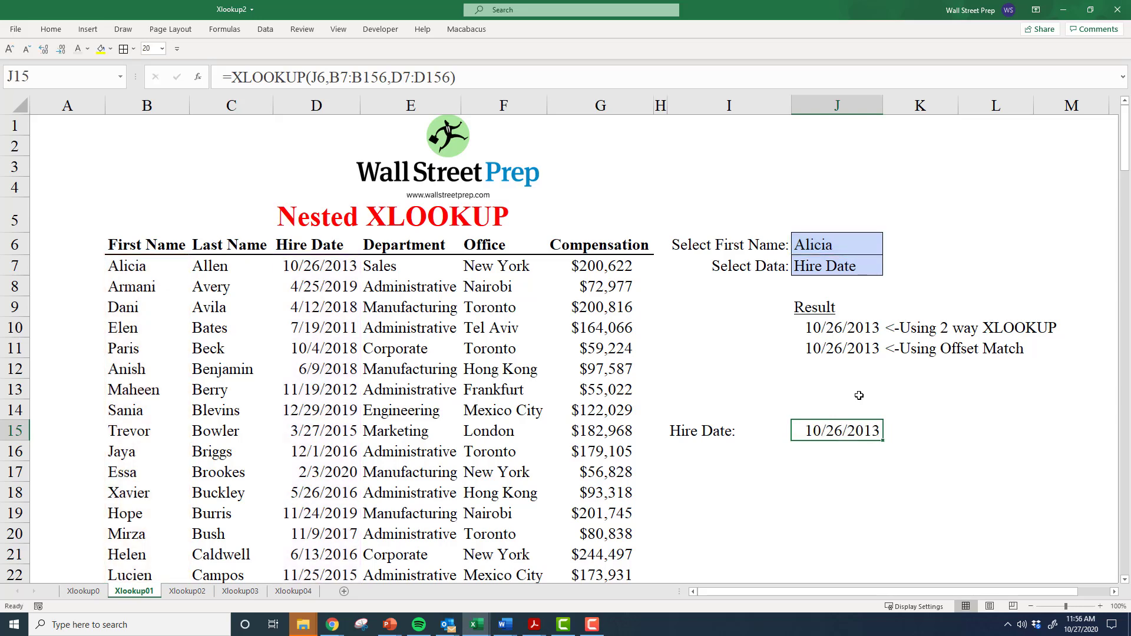
Clear the existing Offset Match formula from J11.
{"action": "double_click", "coordinate": [848, 350]}
{"action": "key", "text": "Escape"}
{"action": "key", "text": "Delete"}
Start a new XLOOKUP formula in J10, replacing the existing one, with J6 as the lookup value.
{"action": "key", "text": "Up"}
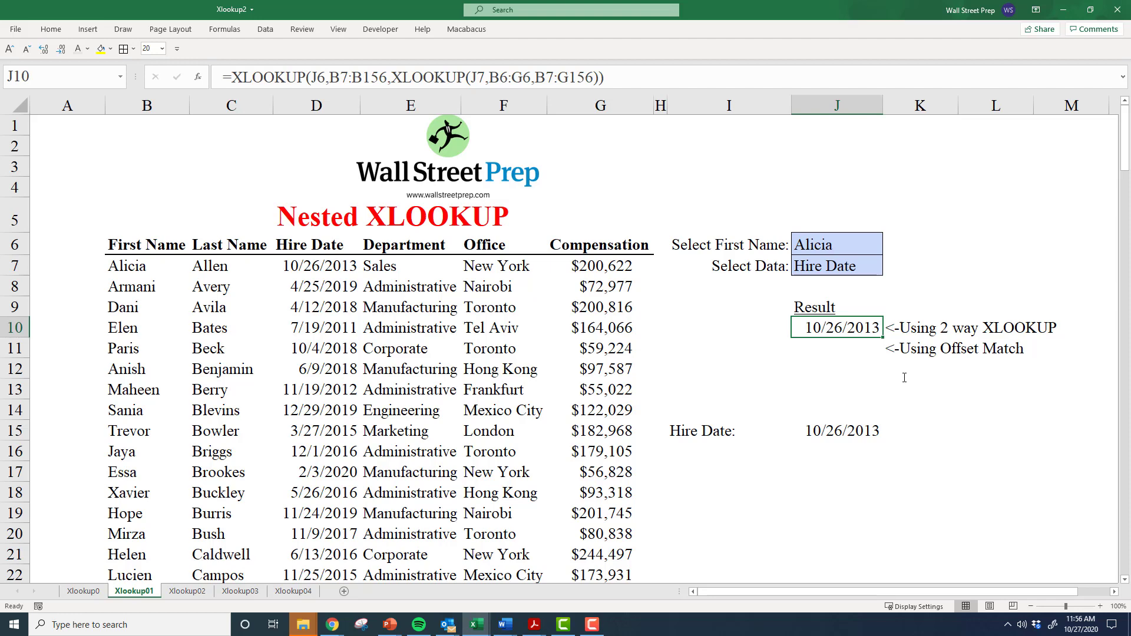
{"action": "type", "text": "=xloo"}
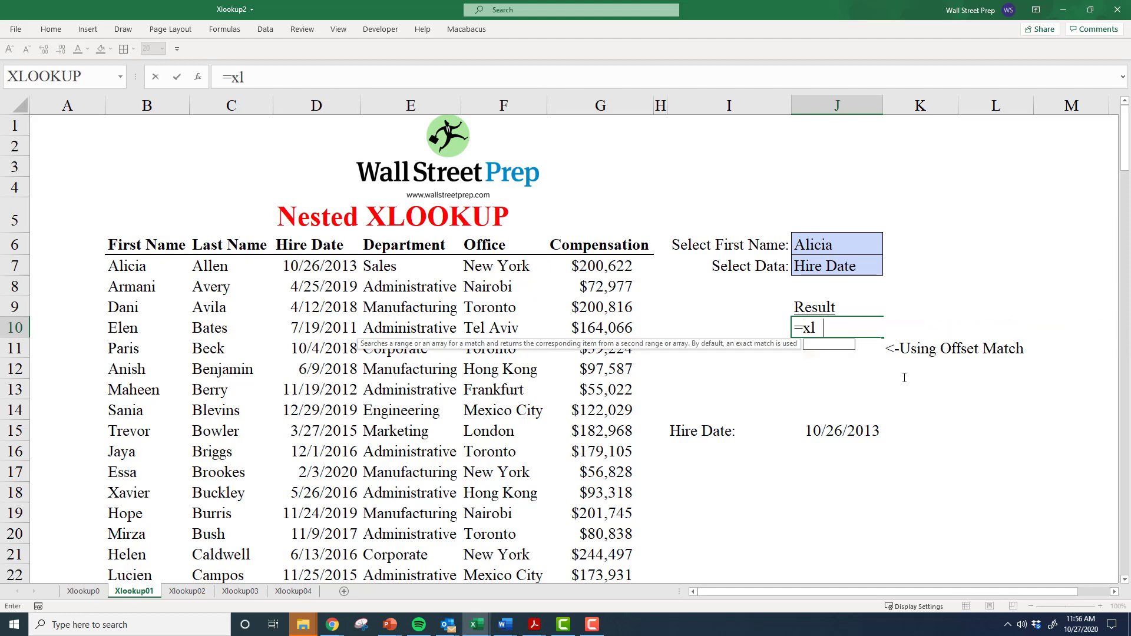
{"action": "key", "text": "Tab"}
{"action": "key", "text": "Up"}
{"action": "key", "text": "Up"}
{"action": "key", "text": "Up"}
{"action": "key", "text": "Up"}
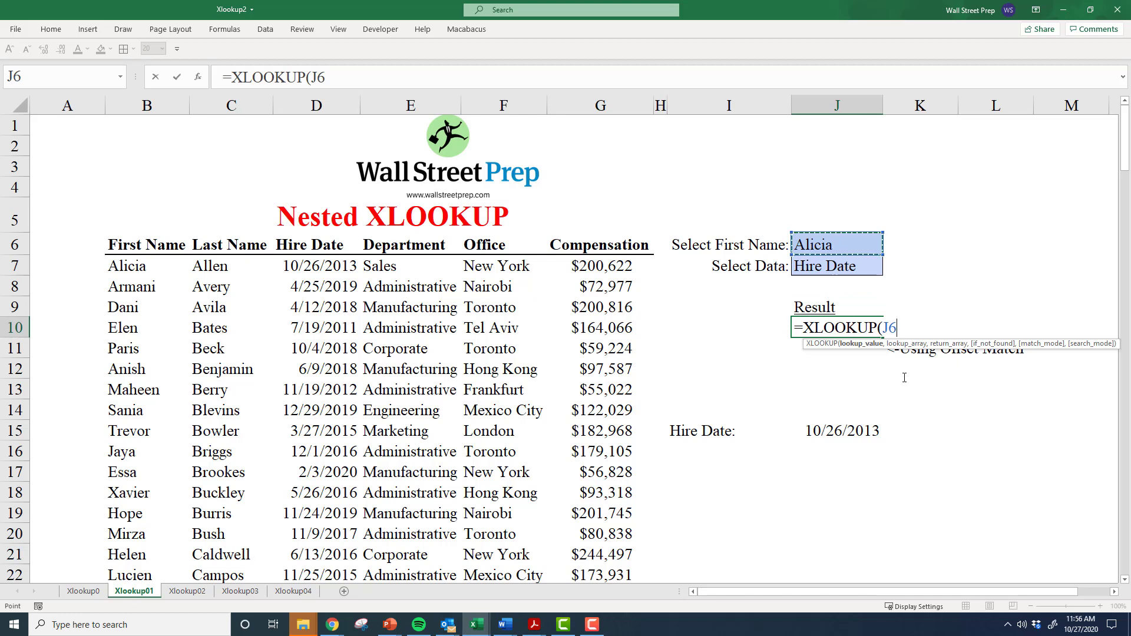
Set the XLOOKUP's lookup array to the First Name column, B7:B156.
{"action": "type", "text": ","}
{"action": "key", "text": "Up"}
{"action": "key", "text": "Up"}
{"action": "key", "text": "Left"}
{"action": "key", "text": "Left"}
{"action": "key", "text": "Left"}
{"action": "key", "text": "Up"}
{"action": "key", "text": "Left"}
{"action": "key", "text": "Left"}
{"action": "key", "text": "Left"}
{"action": "key", "text": "Left"}
{"action": "key", "text": "Left"}
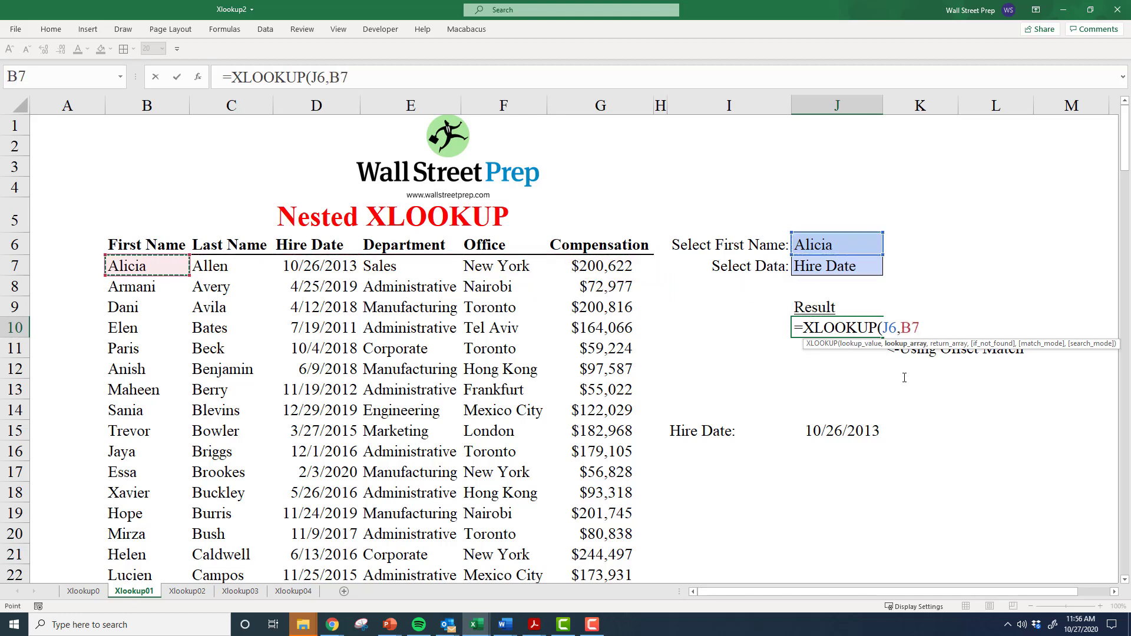
{"action": "key", "text": "ctrl+shift+Down"}
{"action": "type", "text": ","}
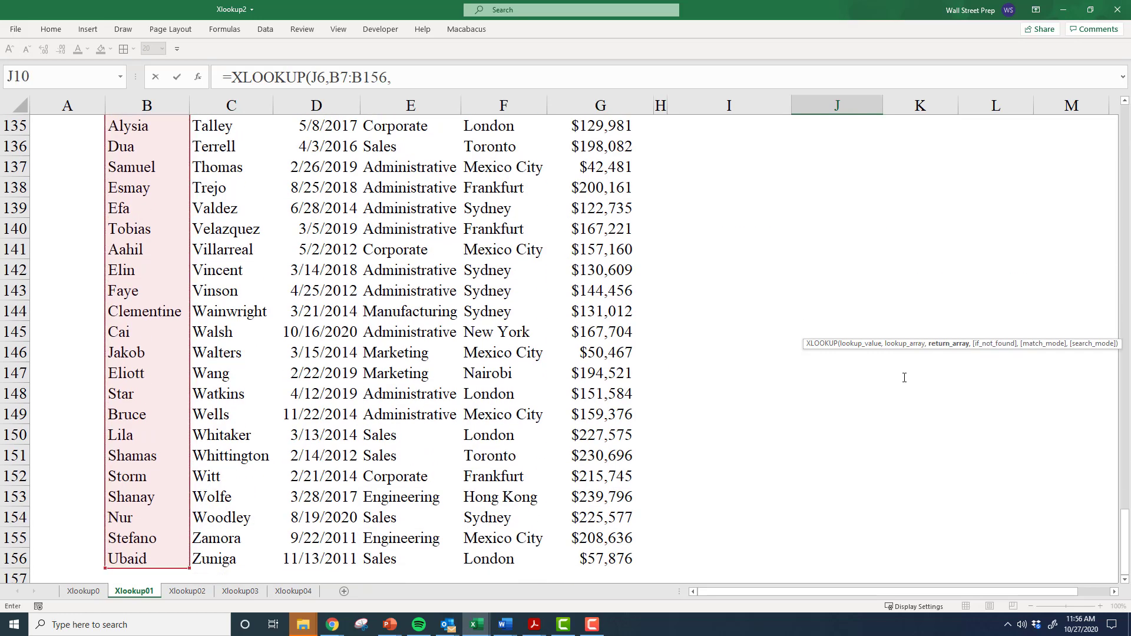
{"action": "key", "text": "Up"}
{"action": "key", "text": "Up"}
{"action": "key", "text": "Up"}
{"action": "key", "text": "Up"}
{"action": "key", "text": "Up"}
{"action": "key", "text": "Up"}
{"action": "key", "text": "Up"}
{"action": "key", "text": "Up"}
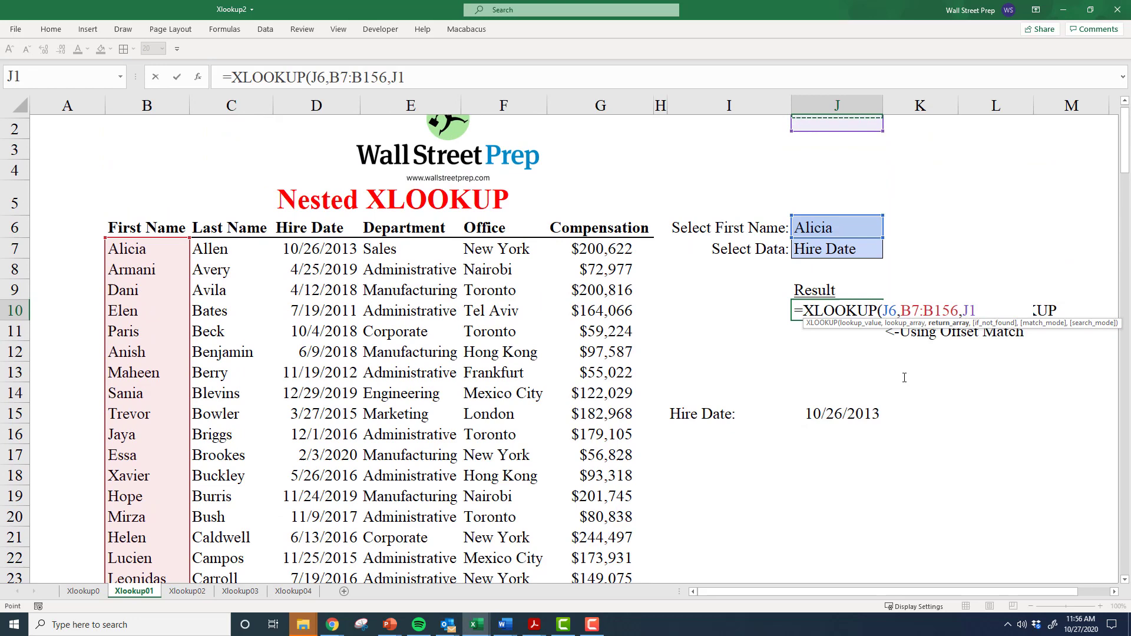
{"action": "key", "text": "Up"}
{"action": "key", "text": "Left"}
{"action": "key", "text": "Left"}
{"action": "key", "text": "Left"}
{"action": "key", "text": "Down"}
{"action": "key", "text": "Down"}
{"action": "key", "text": "Down"}
{"action": "key", "text": "Down"}
{"action": "key", "text": "Down"}
{"action": "key", "text": "Left"}
{"action": "key", "text": "Left"}
{"action": "key", "text": "Left"}
{"action": "key", "text": "Down"}
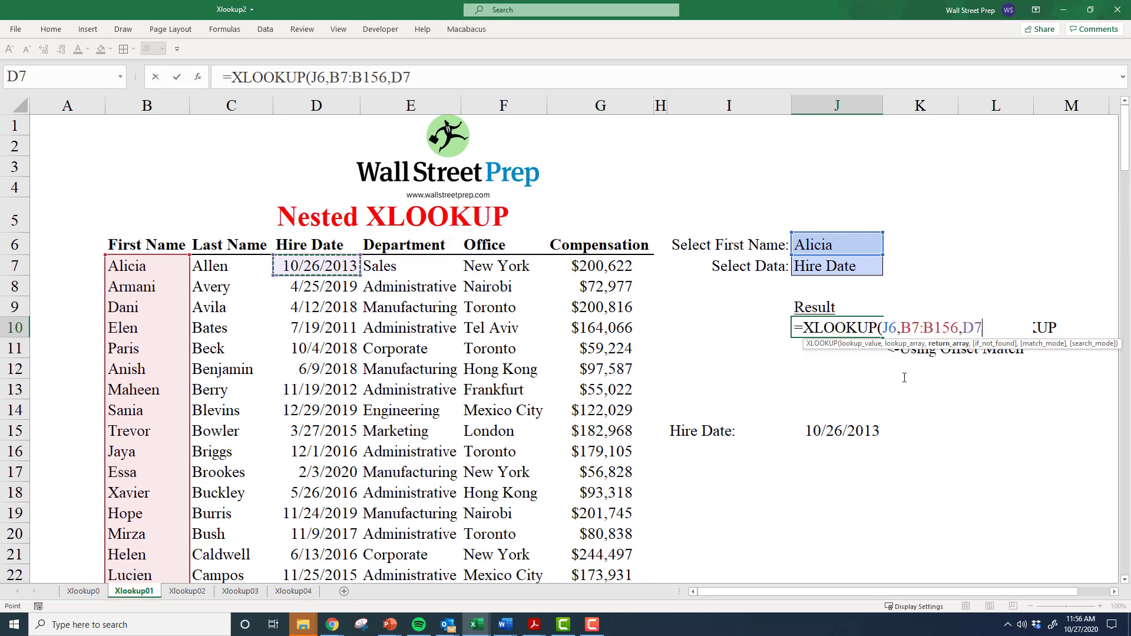
{"action": "key", "text": "ctrl+shift+Down"}
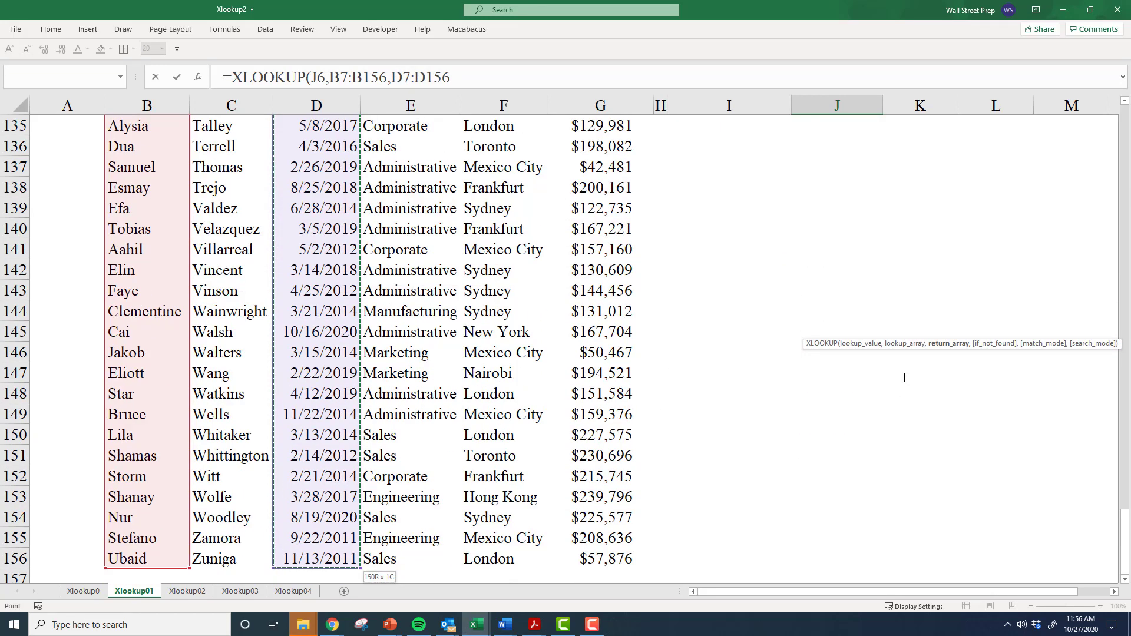
{"action": "key", "text": "BackSpace"}
{"action": "key", "text": "BackSpace"}
{"action": "key", "text": "BackSpace"}
{"action": "key", "text": "BackSpace"}
{"action": "key", "text": "BackSpace"}
{"action": "key", "text": "BackSpace"}
{"action": "key", "text": "BackSpace"}
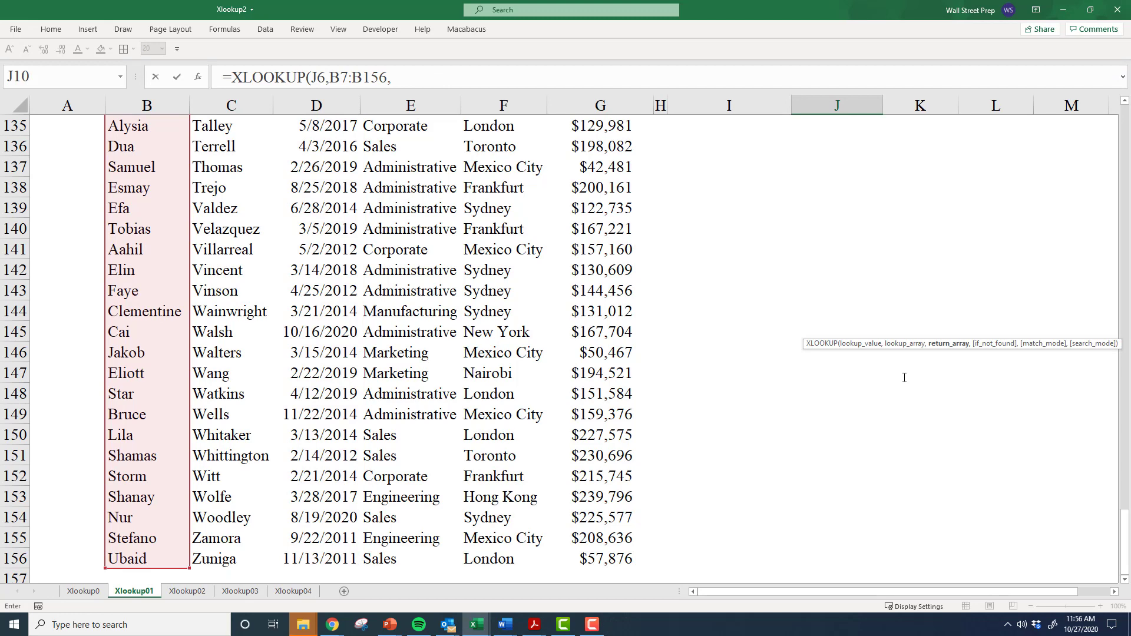
Nest a second XLOOKUP as the return array in J10, with the selected data field J7 as its lookup value.
{"action": "type", "text": "xlookup("}
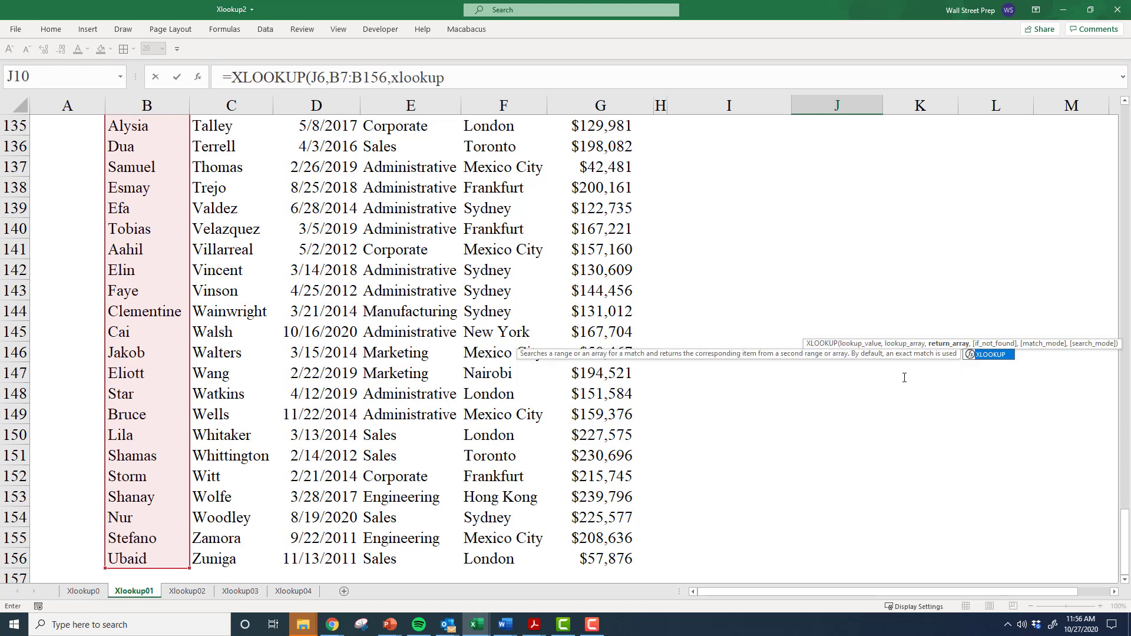
{"action": "key", "text": "Up"}
{"action": "key", "text": "Up"}
{"action": "key", "text": "Up"}
{"action": "key", "text": "Up"}
{"action": "key", "text": "Up"}
{"action": "key", "text": "Up"}
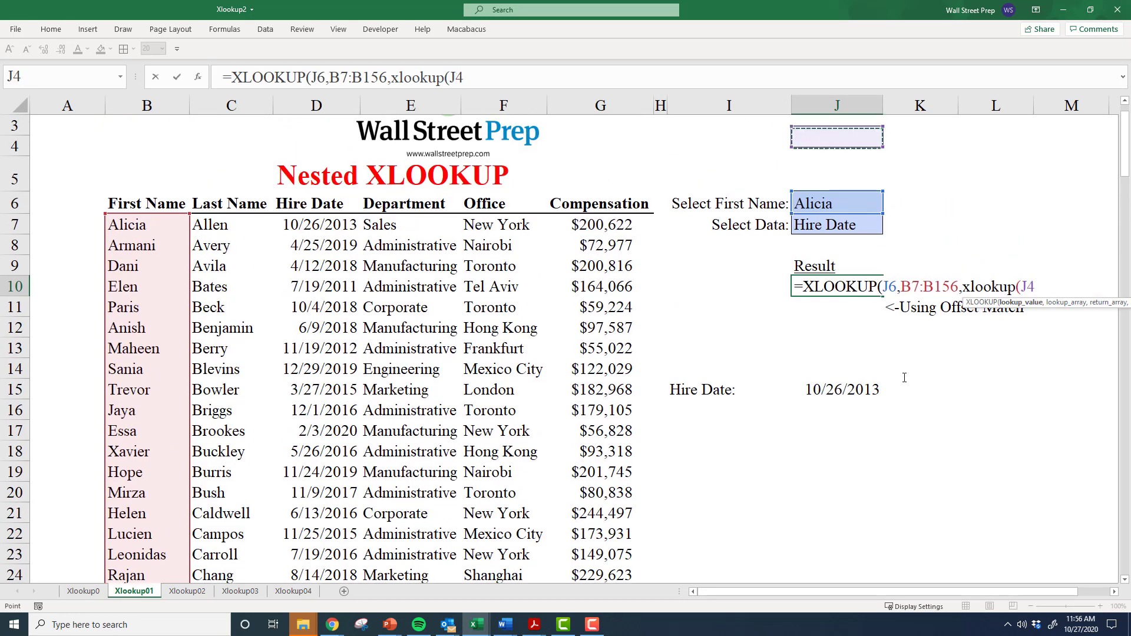
{"action": "key", "text": "Down"}
{"action": "key", "text": "Down"}
{"action": "key", "text": "Down"}
{"action": "key", "text": "Down"}
{"action": "key", "text": "Up"}
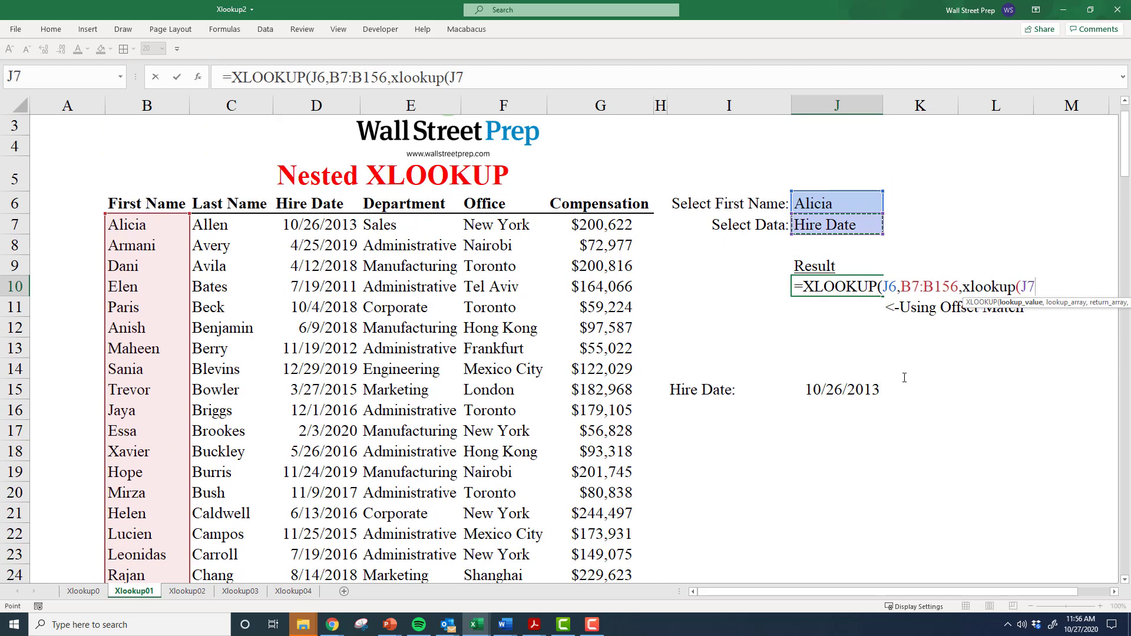
Set the nested XLOOKUP's lookup array to the column headers B6:G6.
{"action": "scroll", "coordinate": [904, 377], "scroll_direction": "up", "scroll_amount": 1}
{"action": "type", "text": ","}
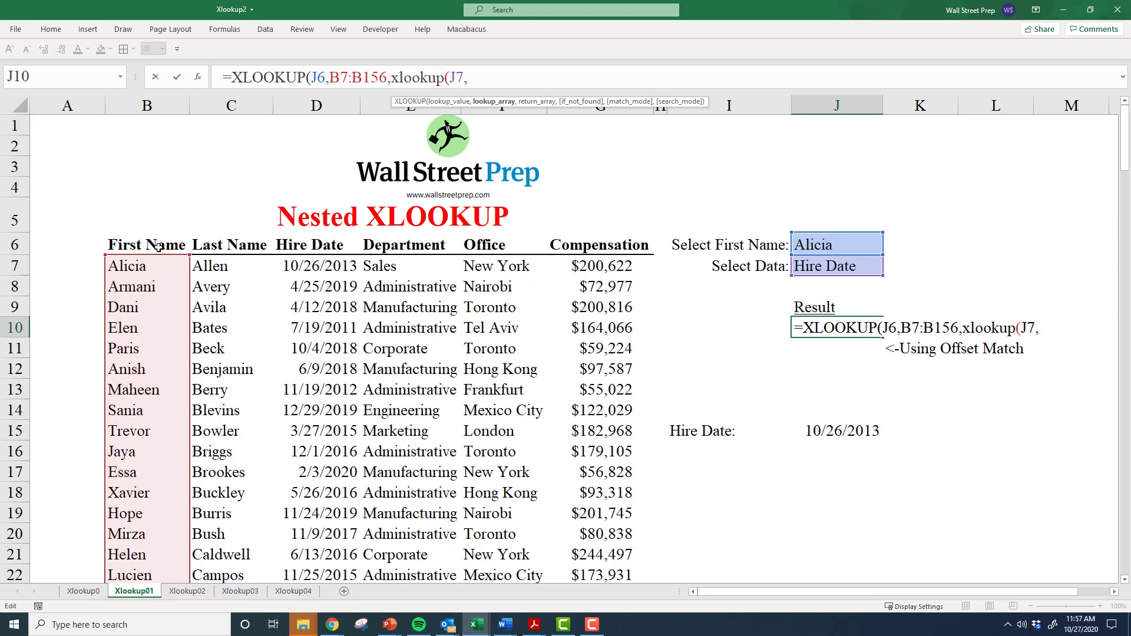
{"action": "left_click", "coordinate": [129, 246]}
{"action": "key", "text": "ctrl+shift+Right"}
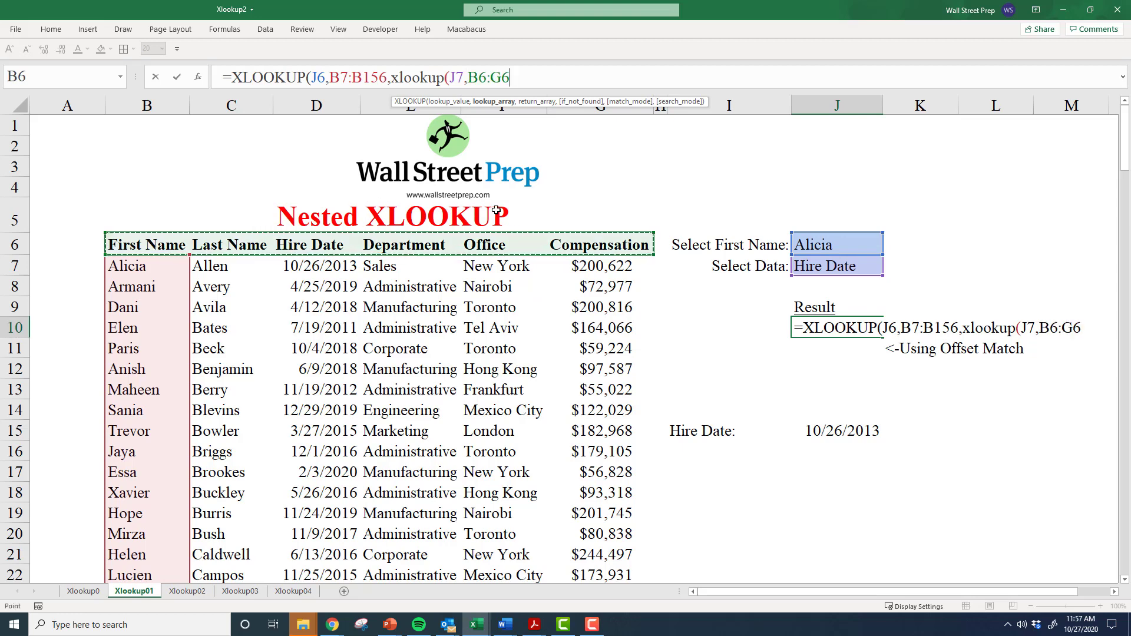
{"action": "type", "text": ","}
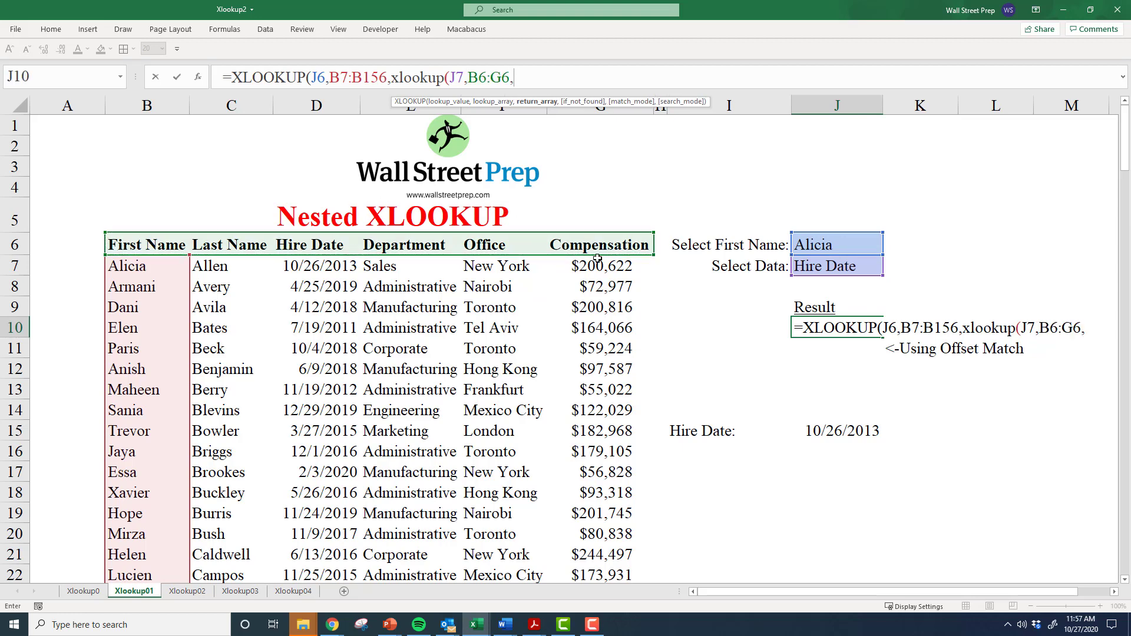
Set the nested XLOOKUP's return array to the whole data table B7:G156, close both functions and enter the formula.
{"action": "left_click_drag", "start_coordinate": [600, 265], "coordinate": [159, 273]}
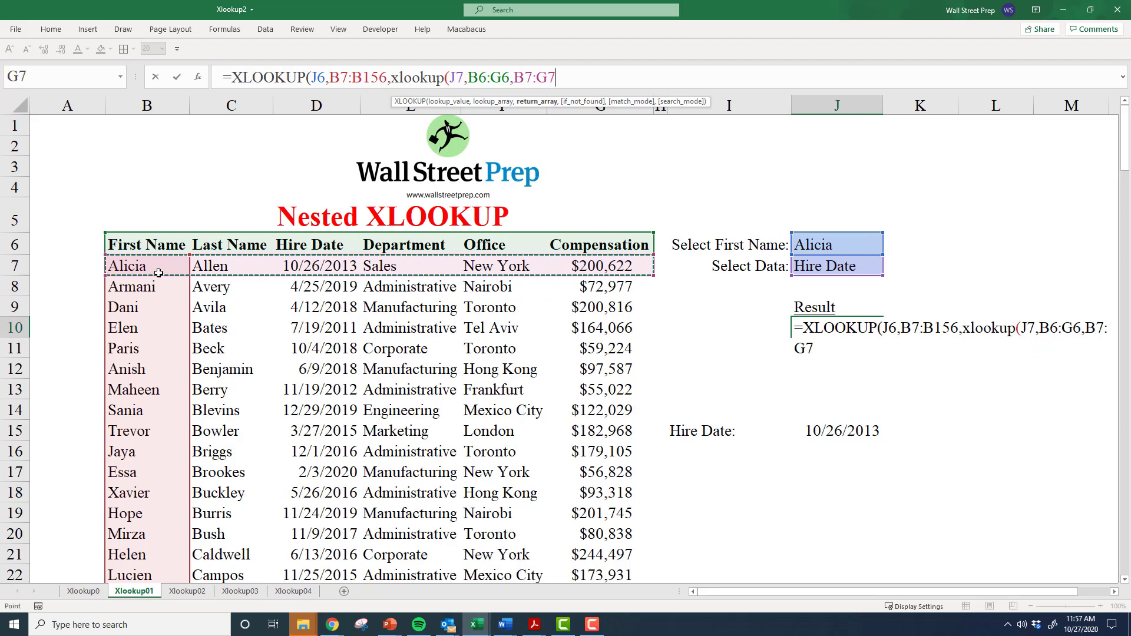
{"action": "key", "text": "ctrl+shift+Down"}
{"action": "type", "text": ")"}
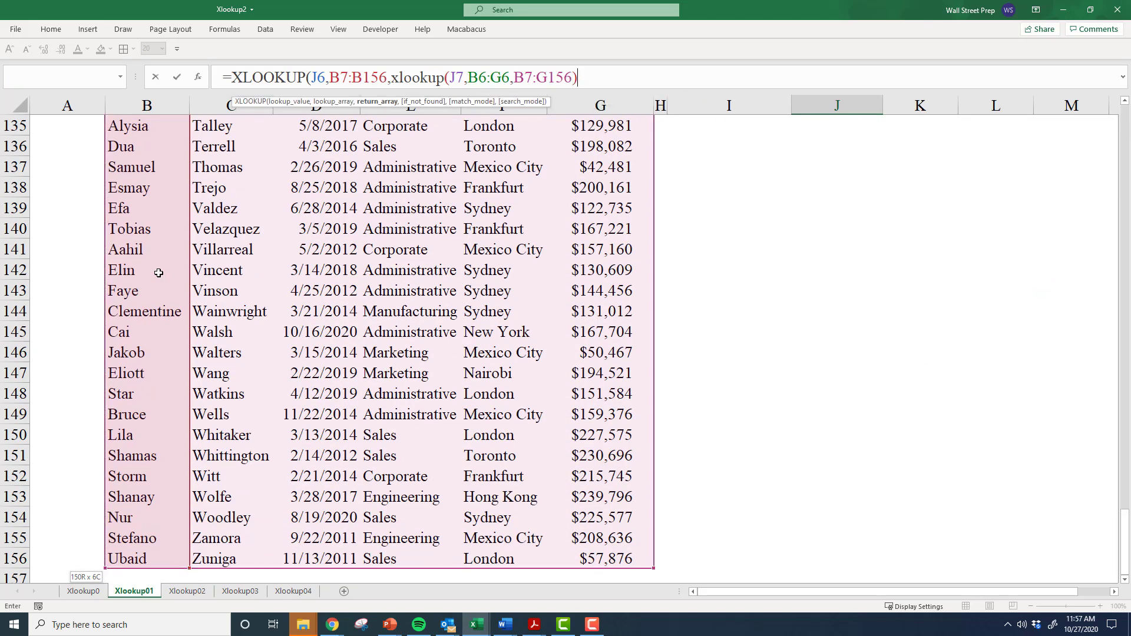
{"action": "type", "text": ")"}
{"action": "key", "text": "Return"}
Open the nested XLOOKUP formula in J10 and examine its arguments and the highlighted ranges in the table.
{"action": "key", "text": "Up"}
{"action": "key", "text": "Up"}
{"action": "key", "text": "Up"}
{"action": "key", "text": "Up"}
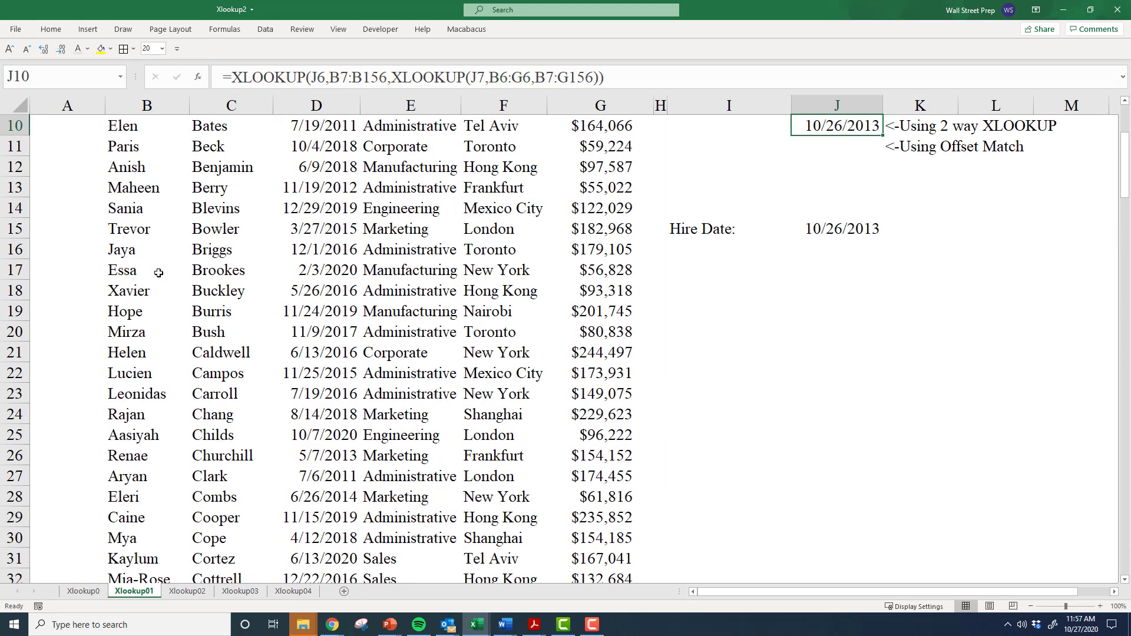
{"action": "key", "text": "Down"}
{"action": "key", "text": "Down"}
{"action": "key", "text": "Down"}
{"action": "key", "text": "F2"}
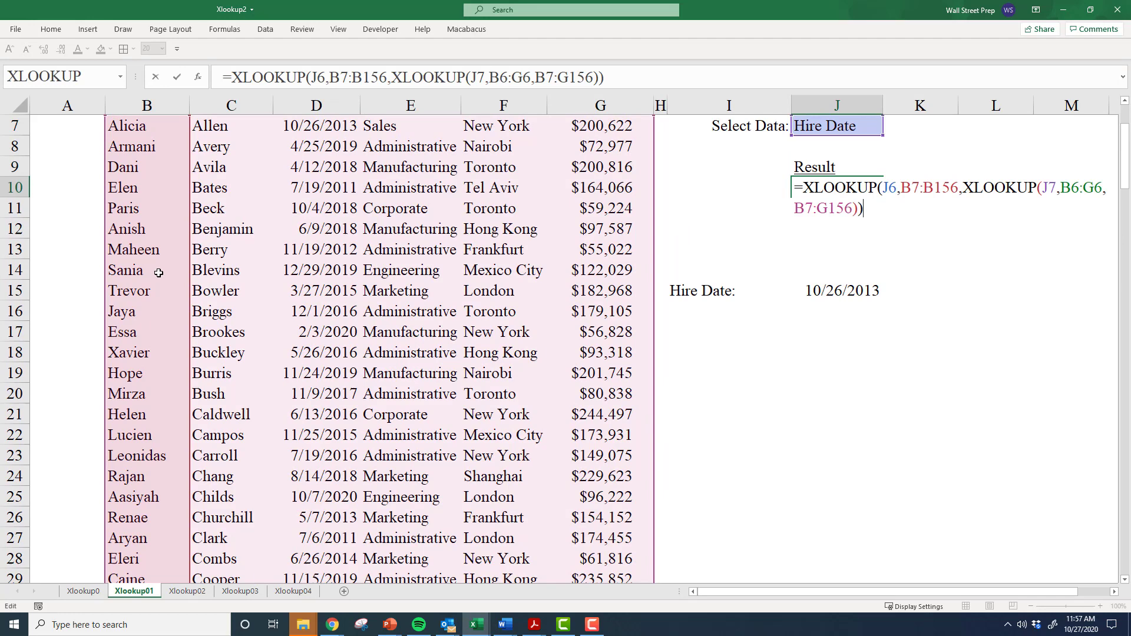
{"action": "scroll", "coordinate": [879, 369], "scroll_direction": "up", "scroll_amount": 2}
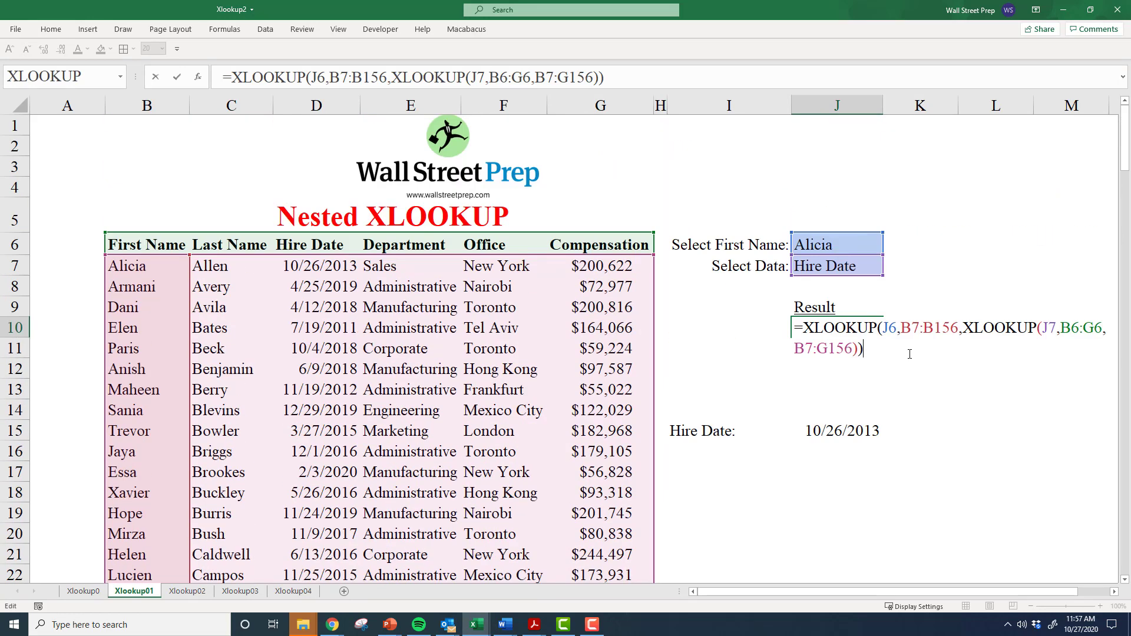
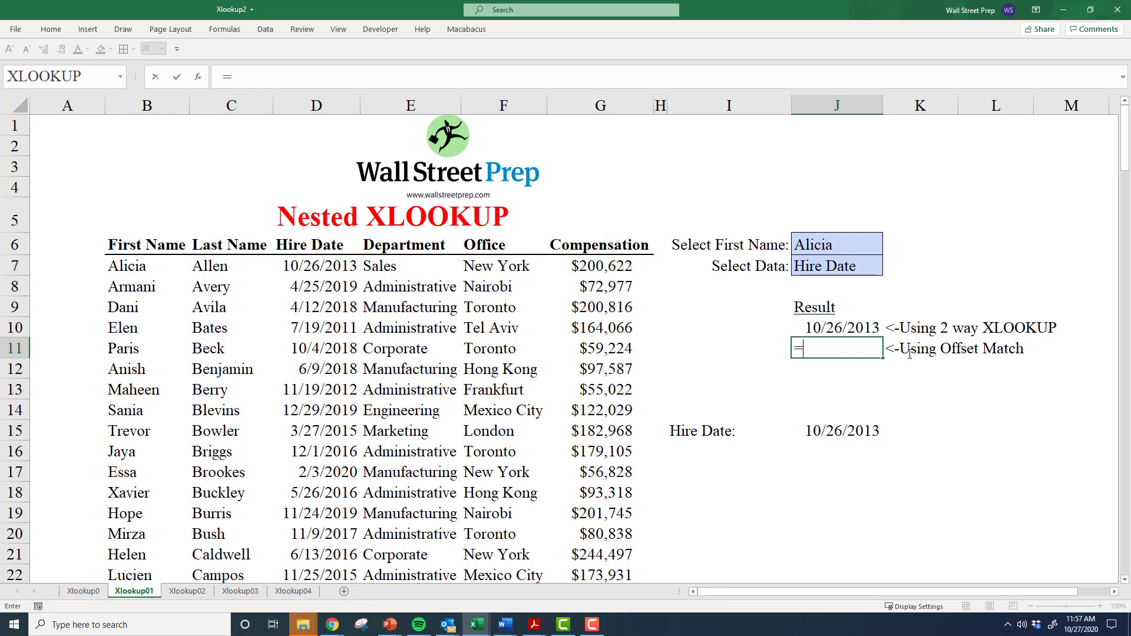
Start an OFFSET formula in J11 with A6 as the reference cell.
{"action": "type", "text": "offset"}
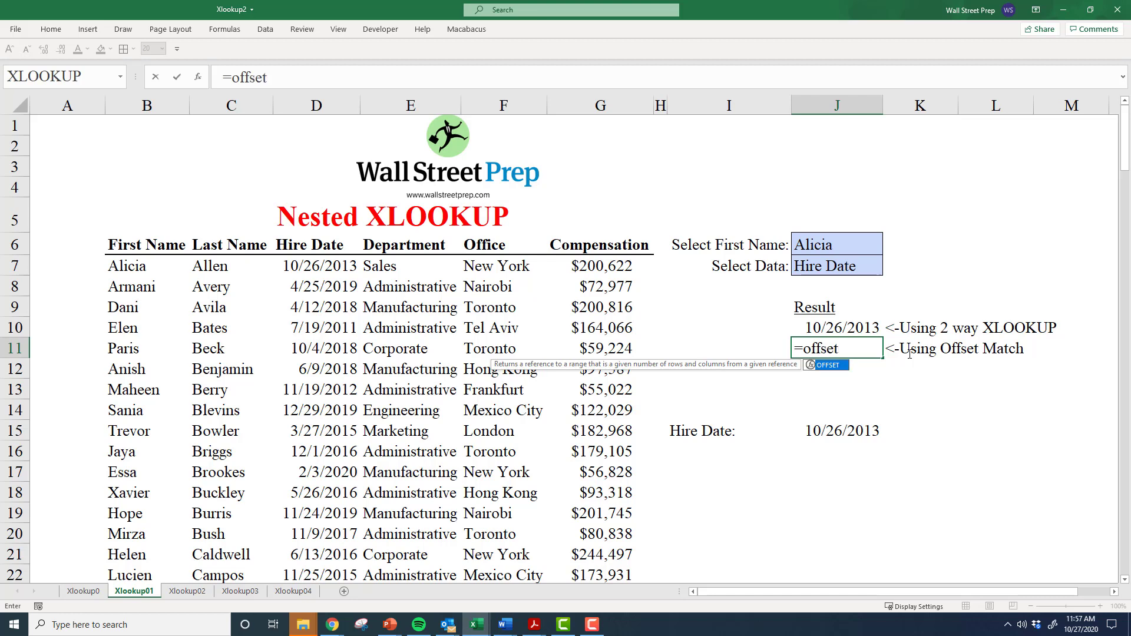
{"action": "type", "text": "("}
{"action": "key", "text": "Up"}
{"action": "key", "text": "Up"}
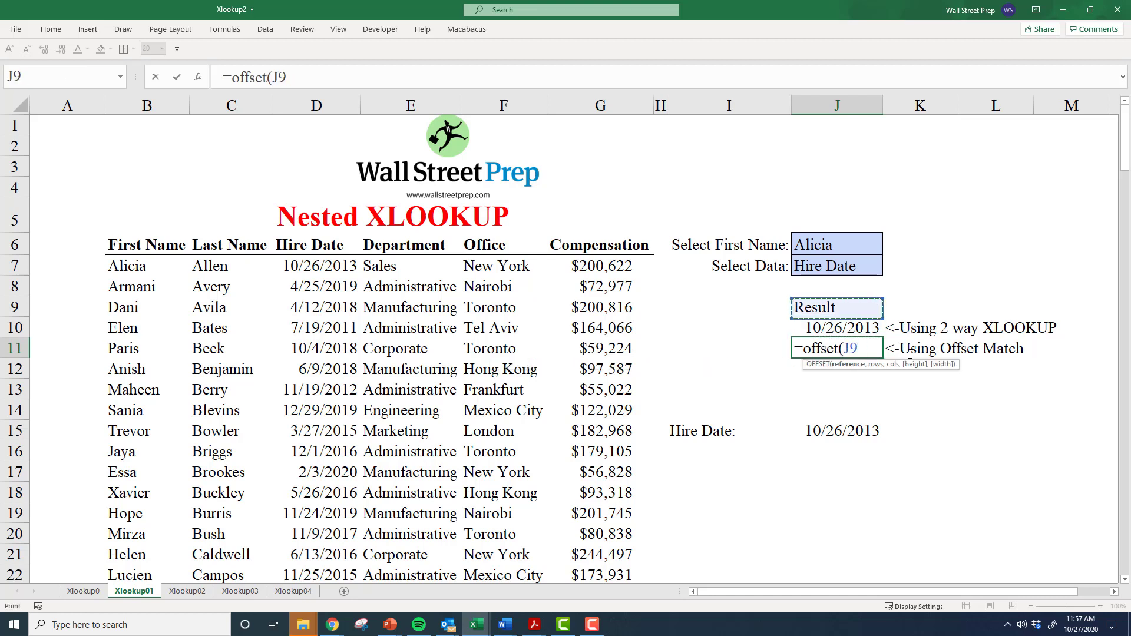
{"action": "key", "text": "Left"}
{"action": "key", "text": "Left"}
{"action": "key", "text": "Left"}
{"action": "key", "text": "Left"}
{"action": "key", "text": "Left"}
{"action": "key", "text": "Left"}
{"action": "key", "text": "Left"}
{"action": "key", "text": "Left"}
{"action": "key", "text": "Up"}
{"action": "key", "text": "Left"}
{"action": "key", "text": "Up"}
{"action": "key", "text": "Up"}
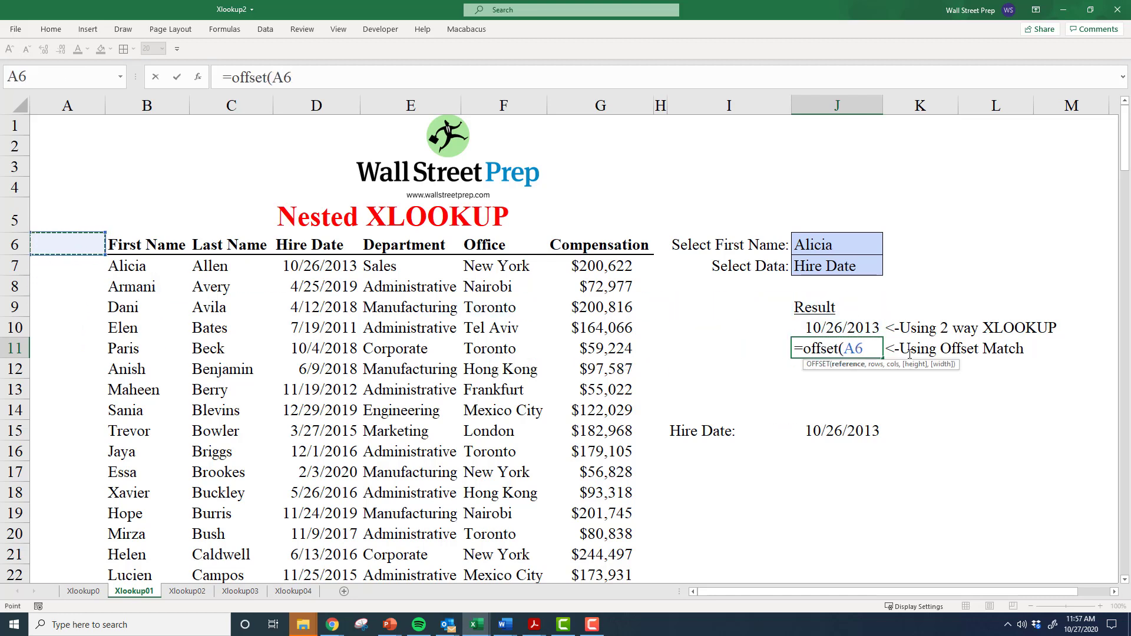
{"action": "type", "text": ","}
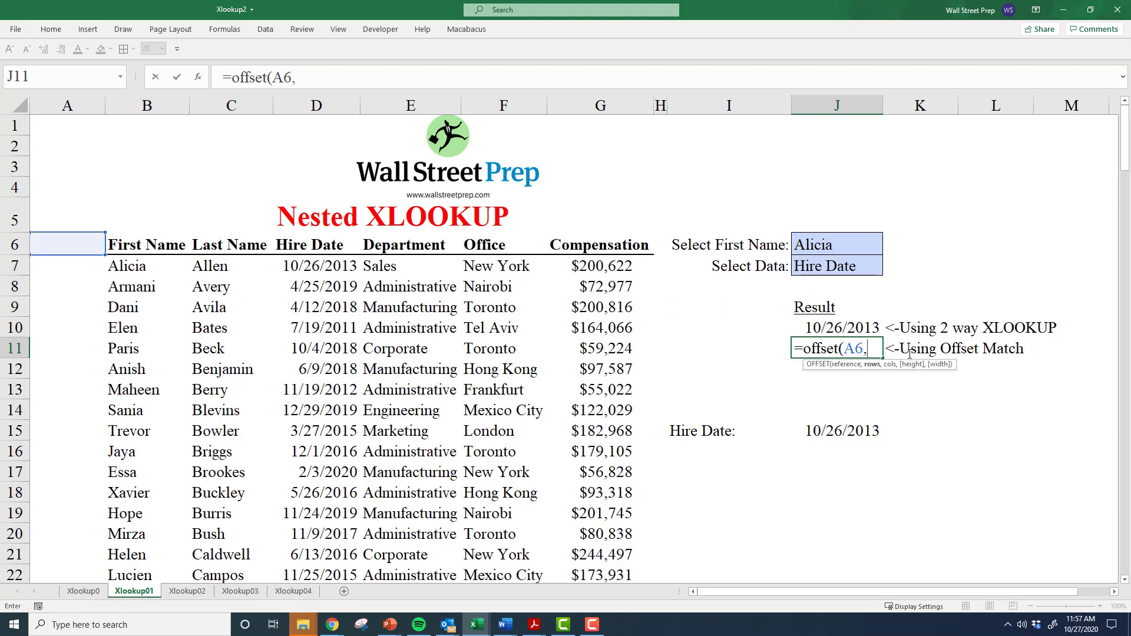
Nest a MATCH function as the OFFSET's rows argument, with the selected first name in J6 as its lookup value.
{"action": "type", "text": "match("}
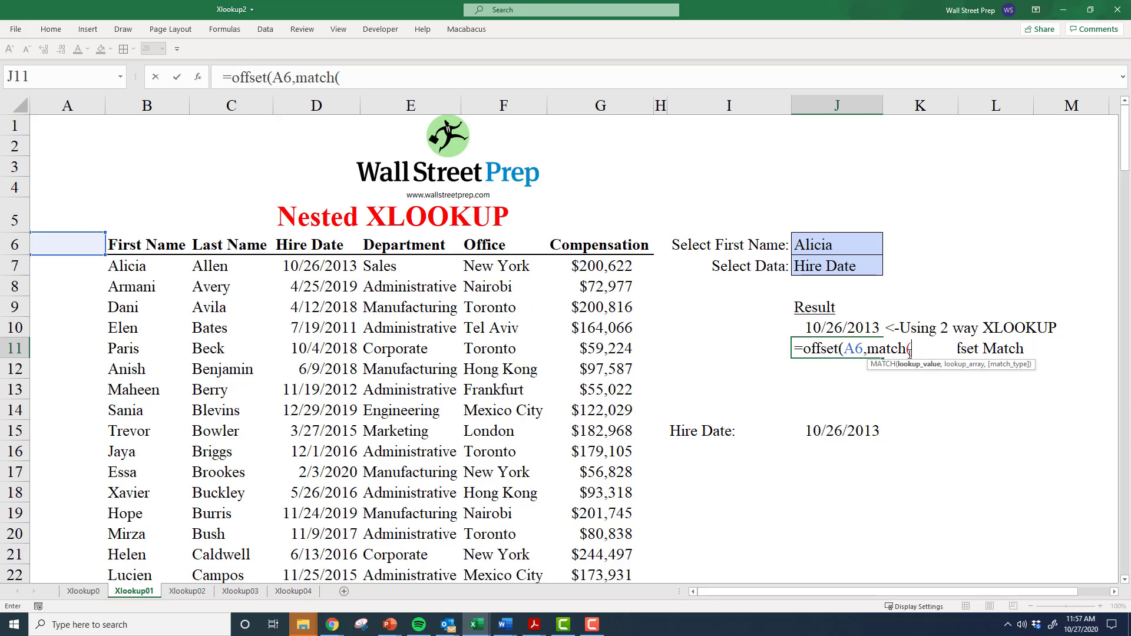
{"action": "key", "text": "Up"}
{"action": "key", "text": "Up"}
{"action": "key", "text": "Up"}
{"action": "key", "text": "Up"}
{"action": "key", "text": "Up"}
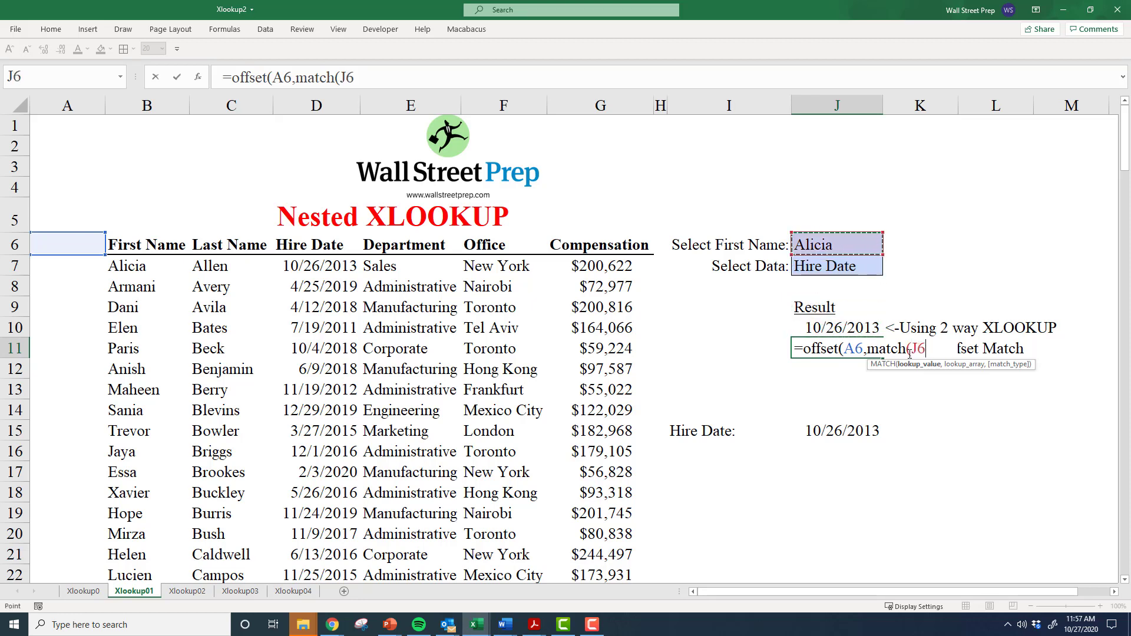
Set the MATCH function's lookup array to the first-name column range B7:B156.
{"action": "type", "text": ","}
{"action": "key", "text": "Left"}
{"action": "key", "text": "Left"}
{"action": "key", "text": "Left"}
{"action": "key", "text": "Up"}
{"action": "key", "text": "Left"}
{"action": "key", "text": "Up"}
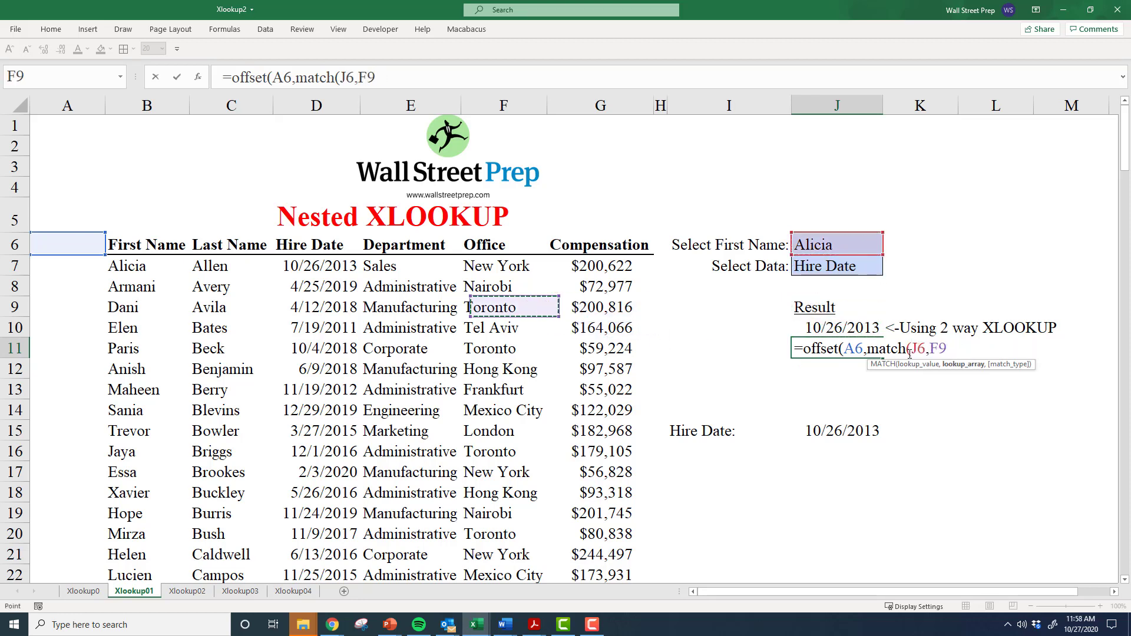
{"action": "key", "text": "Left"}
{"action": "key", "text": "Up"}
{"action": "key", "text": "Left"}
{"action": "key", "text": "Up"}
{"action": "key", "text": "Left"}
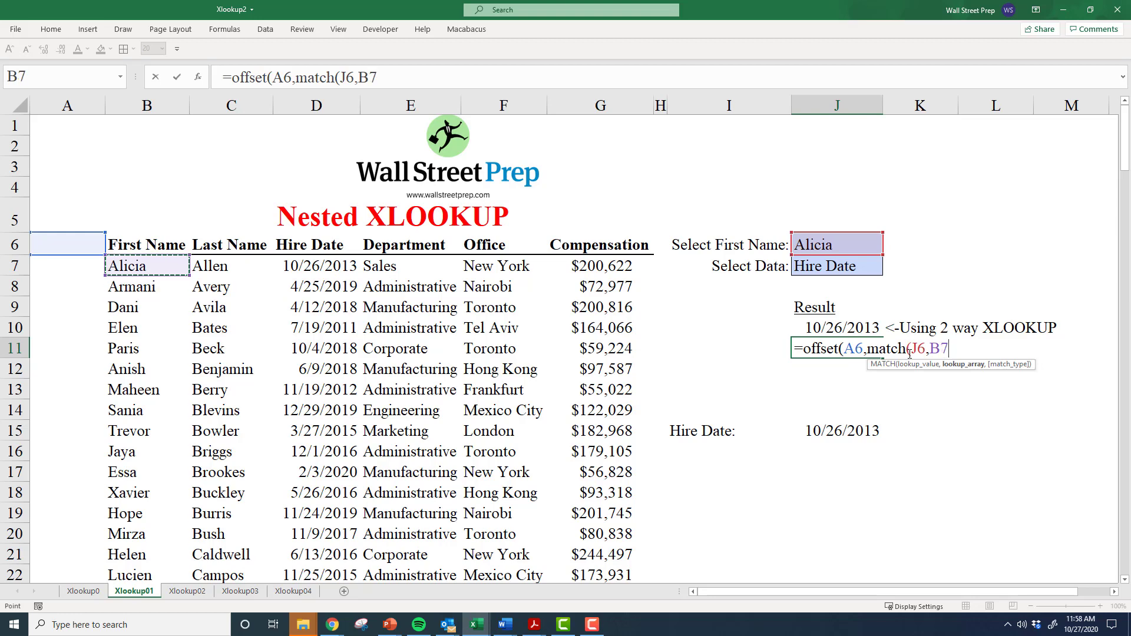
{"action": "key", "text": "ctrl+shift+Down"}
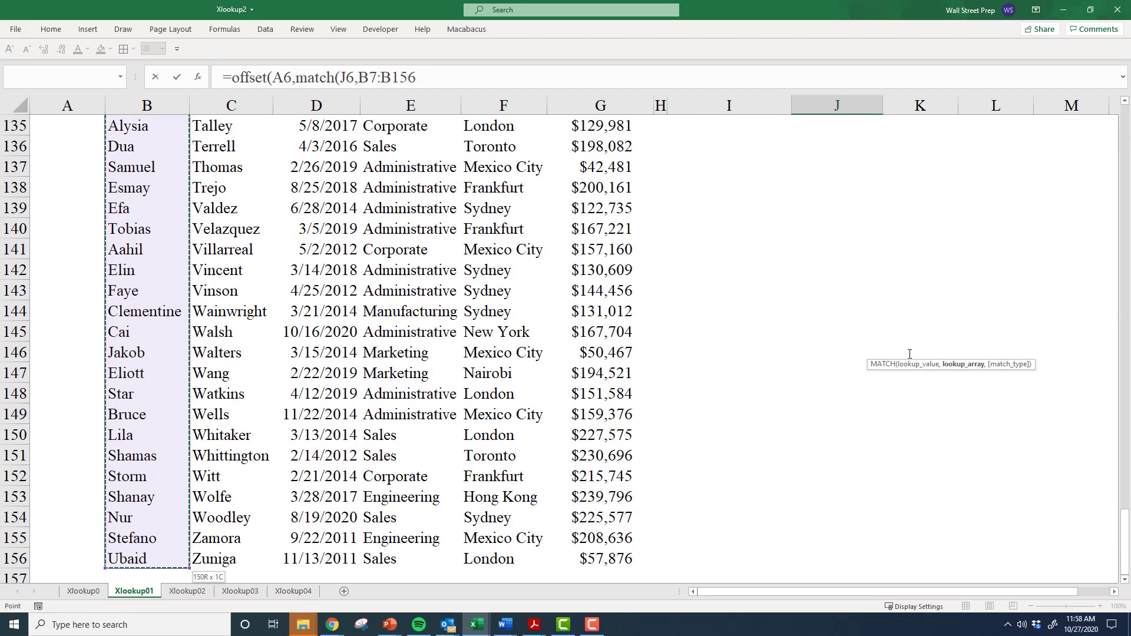
Finish the MATCH with exact match type 0, set the OFFSET's columns argument to 3 and enter the formula in J11.
{"action": "type", "text": ","}
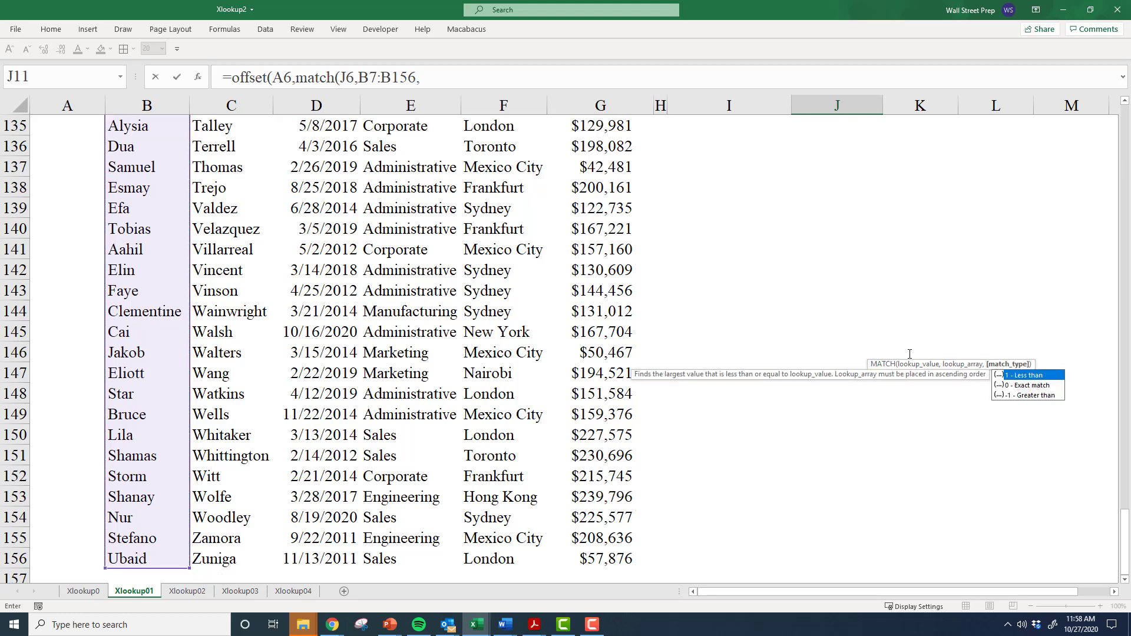
{"action": "type", "text": "0"}
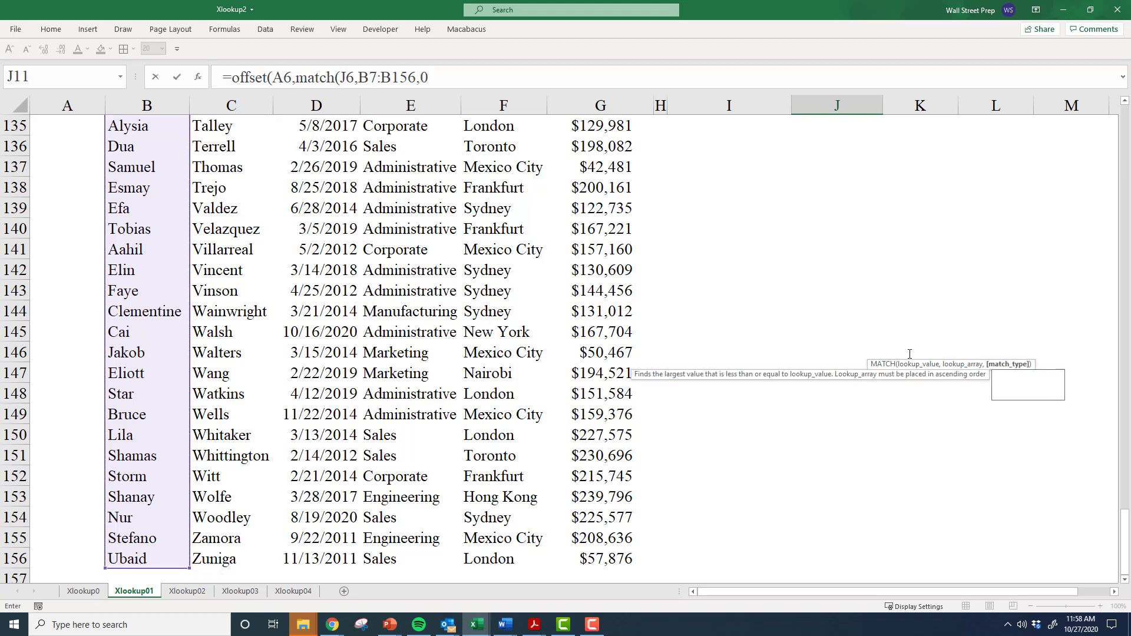
{"action": "type", "text": "),"}
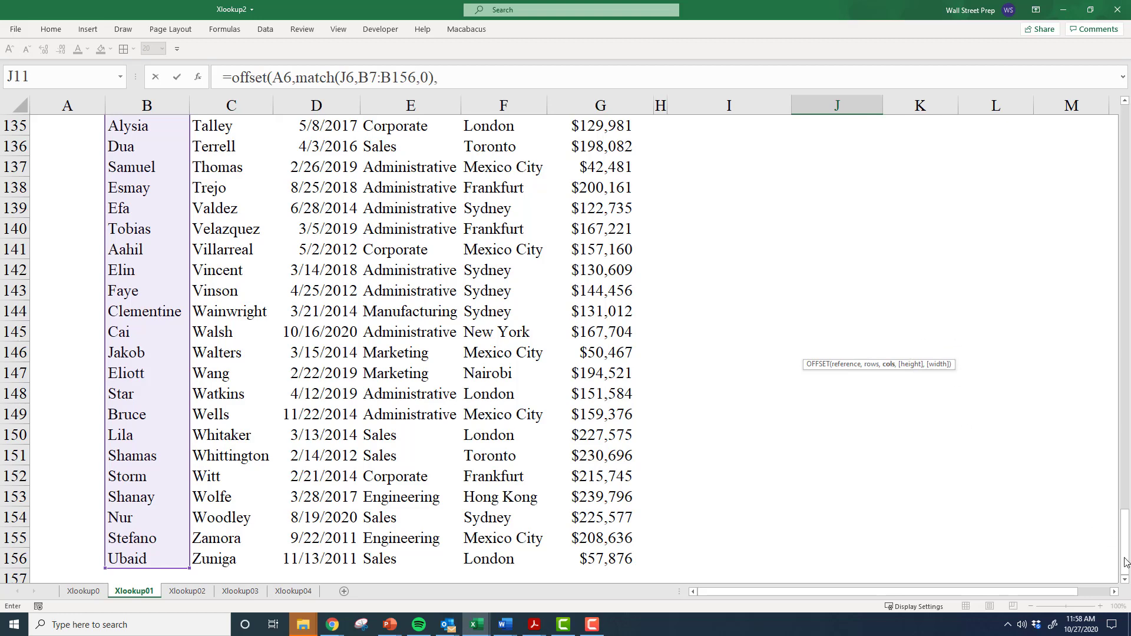
{"action": "left_click_drag", "start_coordinate": [1124, 561], "coordinate": [1112, 110]}
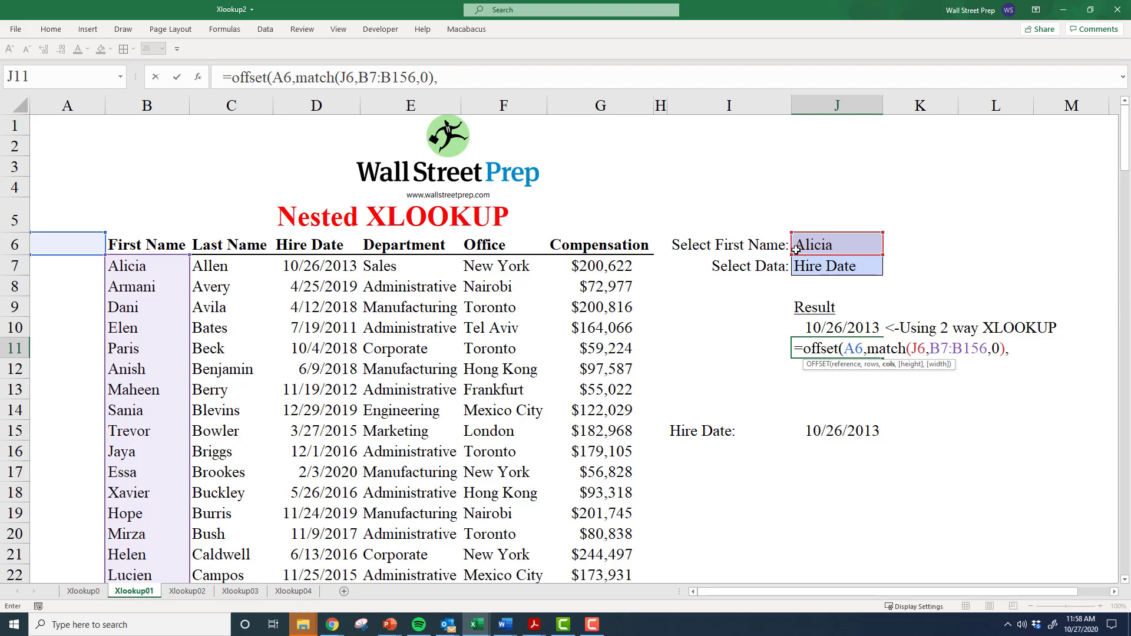
{"action": "type", "text": "3)"}
{"action": "key", "text": "ctrl+Return"}
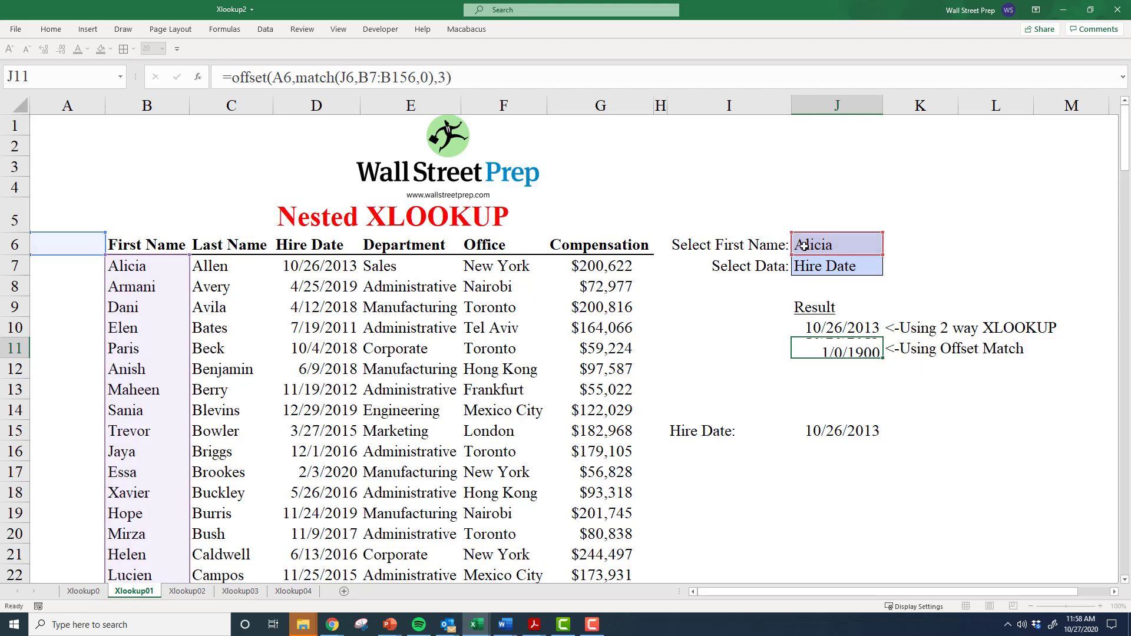
Replace the OFFSET's hardcoded column number with an exact MATCH of J7 in the header range B6:G6, enter the formula and review it.
{"action": "key", "text": "F2"}
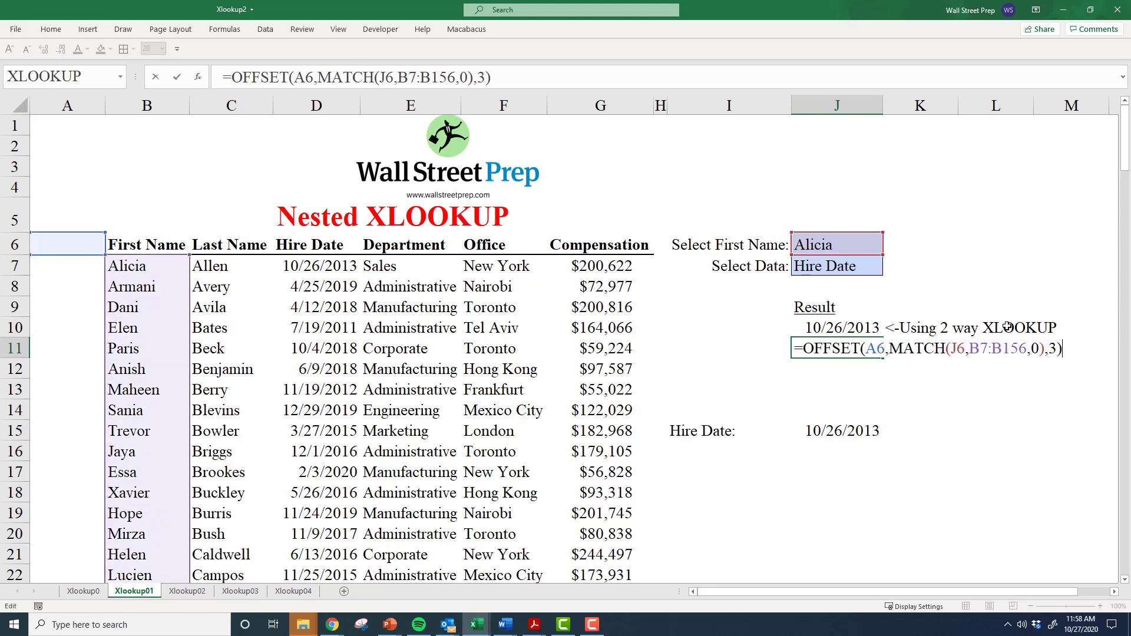
{"action": "key", "text": "Left"}
{"action": "key", "text": "shift+Left"}
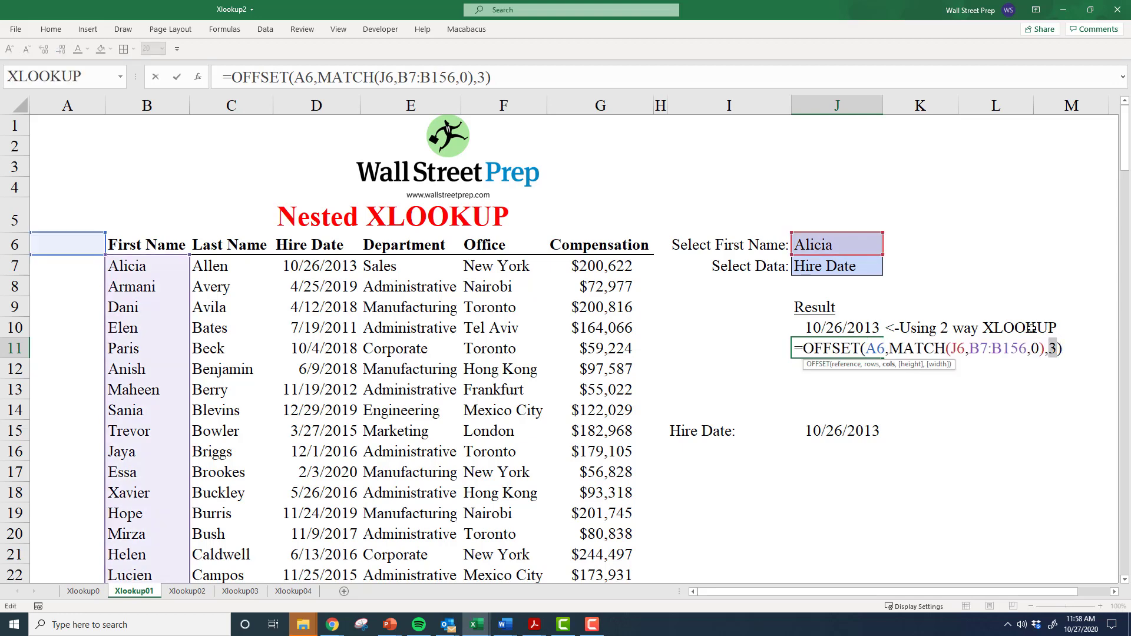
{"action": "type", "text": "match("}
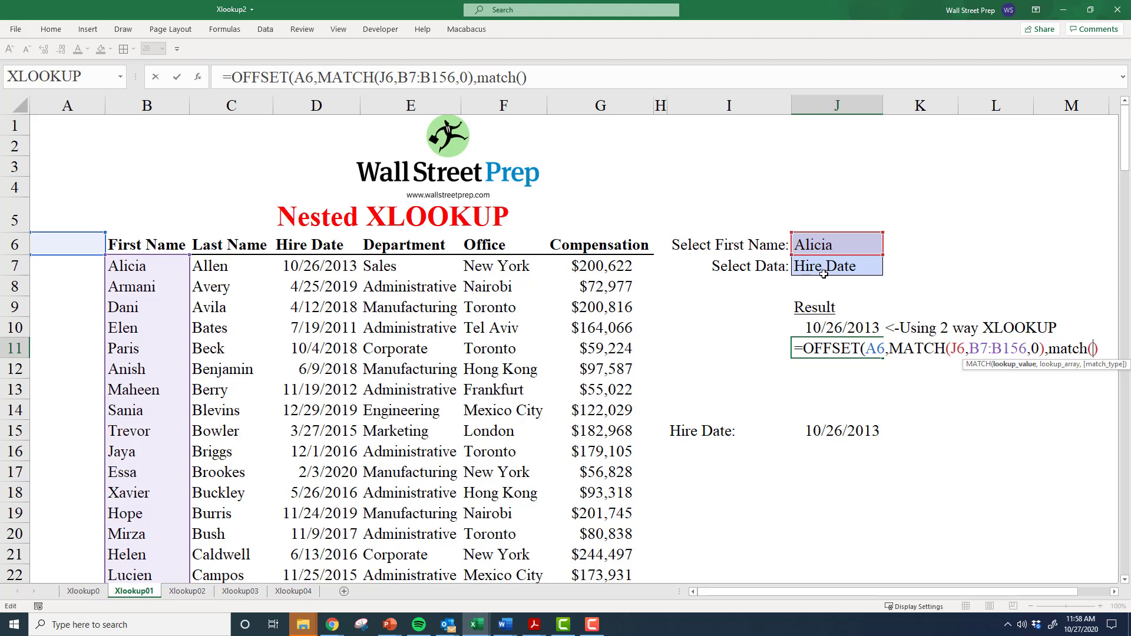
{"action": "left_click", "coordinate": [824, 268]}
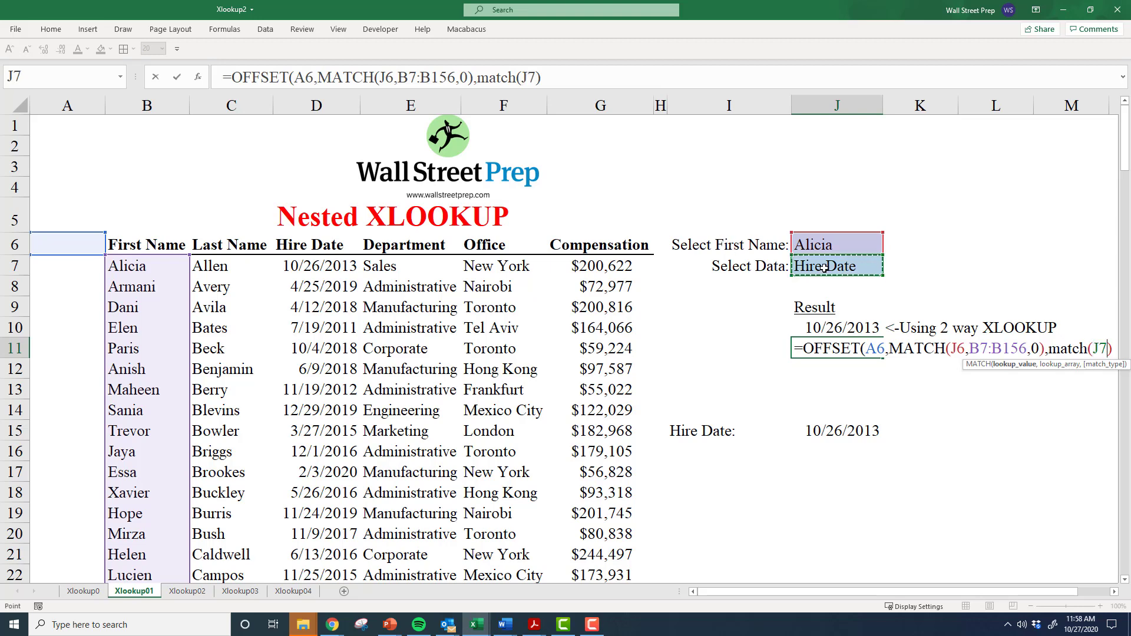
{"action": "type", "text": ","}
{"action": "left_click_drag", "start_coordinate": [147, 244], "coordinate": [546, 239]}
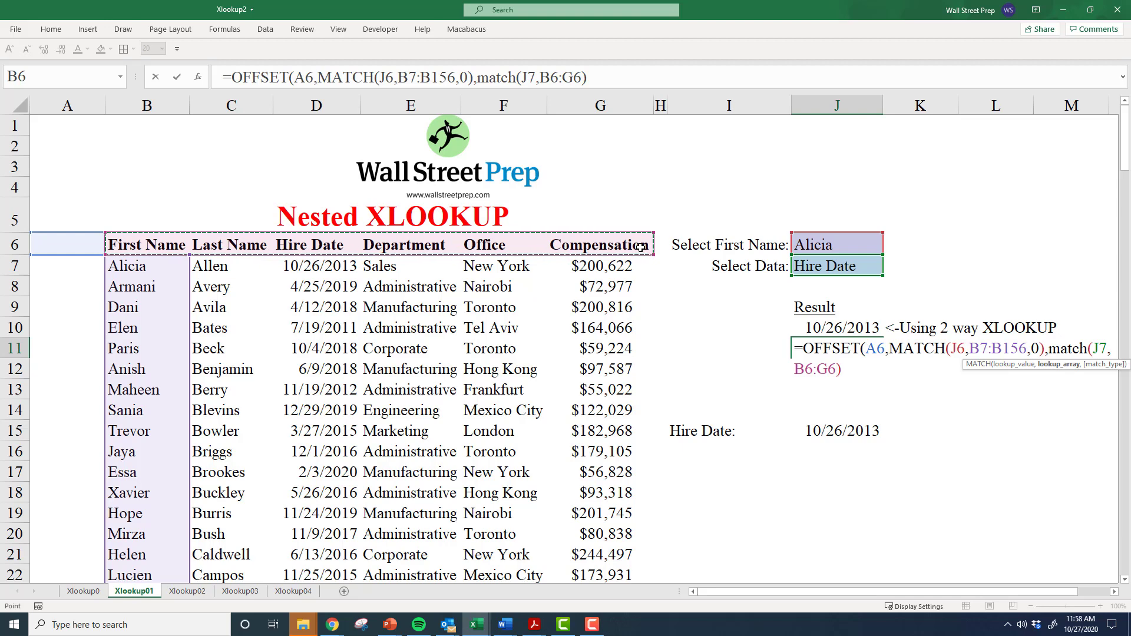
{"action": "type", "text": ",0)"}
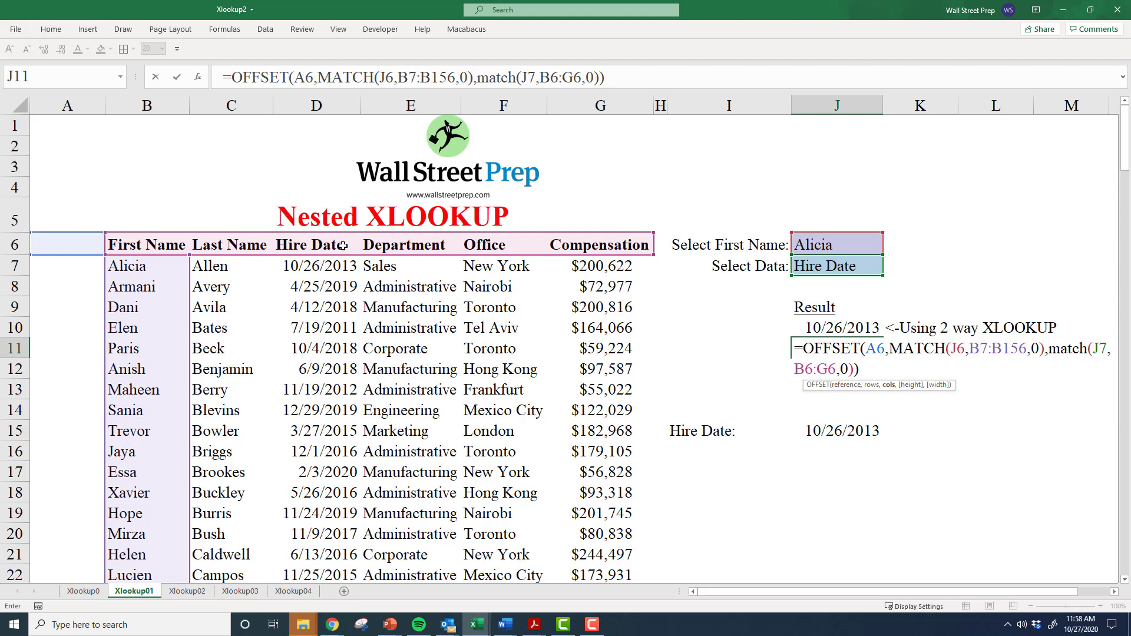
{"action": "key", "text": "ctrl+Return"}
{"action": "key", "text": "F2"}
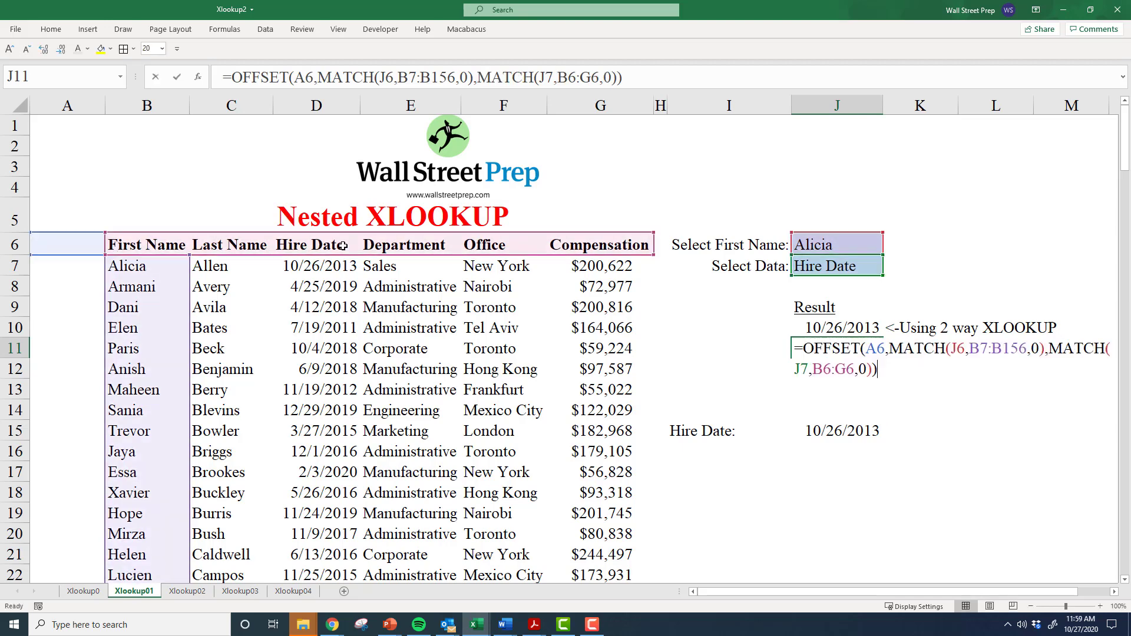
{"action": "key", "text": "Escape"}
Change the selected data field in J7 to Department.
{"action": "key", "text": "Up"}
{"action": "key", "text": "Up"}
{"action": "key", "text": "Up"}
{"action": "key", "text": "Up"}
{"action": "key", "text": "alt+Down"}
{"action": "key", "text": "Down"}
{"action": "key", "text": "Return"}
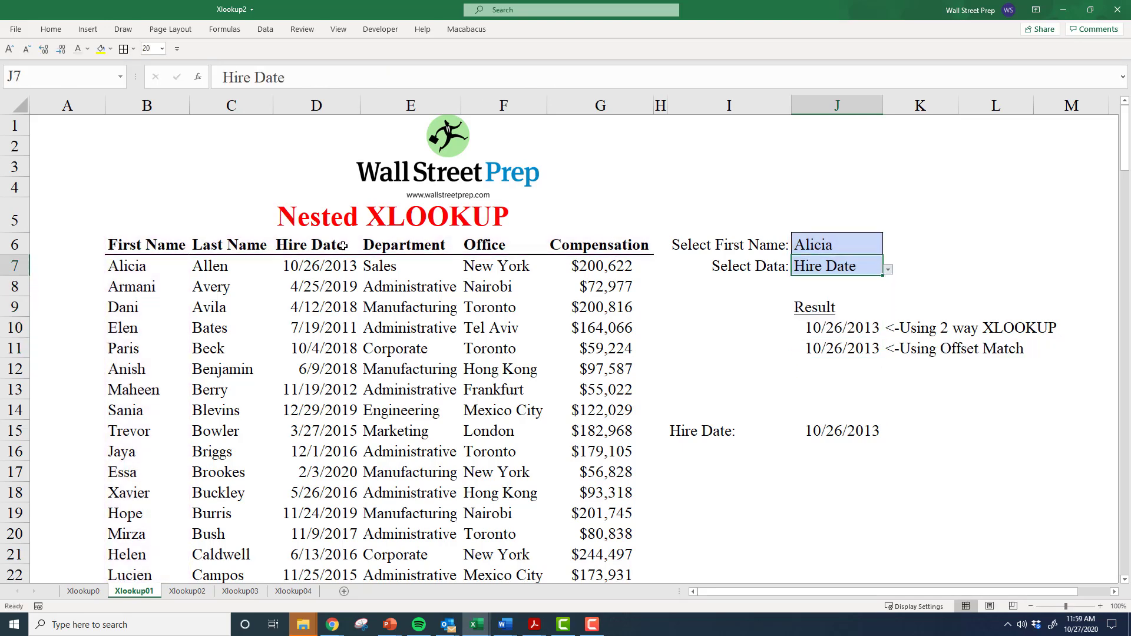
Change the selected first name in J6 to the third employee's name in the list.
{"action": "key", "text": "Up"}
{"action": "key", "text": "alt+Down"}
{"action": "key", "text": "Down"}
{"action": "key", "text": "Down"}
{"action": "key", "text": "Return"}
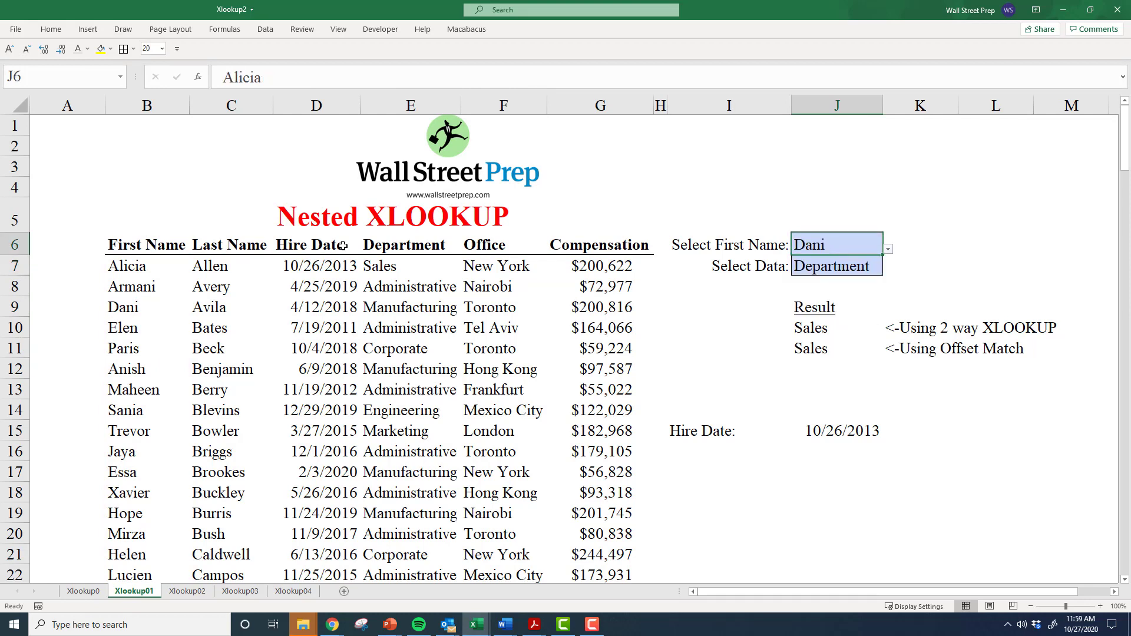
Delete the standalone hire date lookup in J15 and its label in I15.
{"action": "key", "text": "Down"}
{"action": "key", "text": "Down"}
{"action": "key", "text": "Down"}
{"action": "key", "text": "Down"}
{"action": "key", "text": "Down"}
{"action": "key", "text": "Down"}
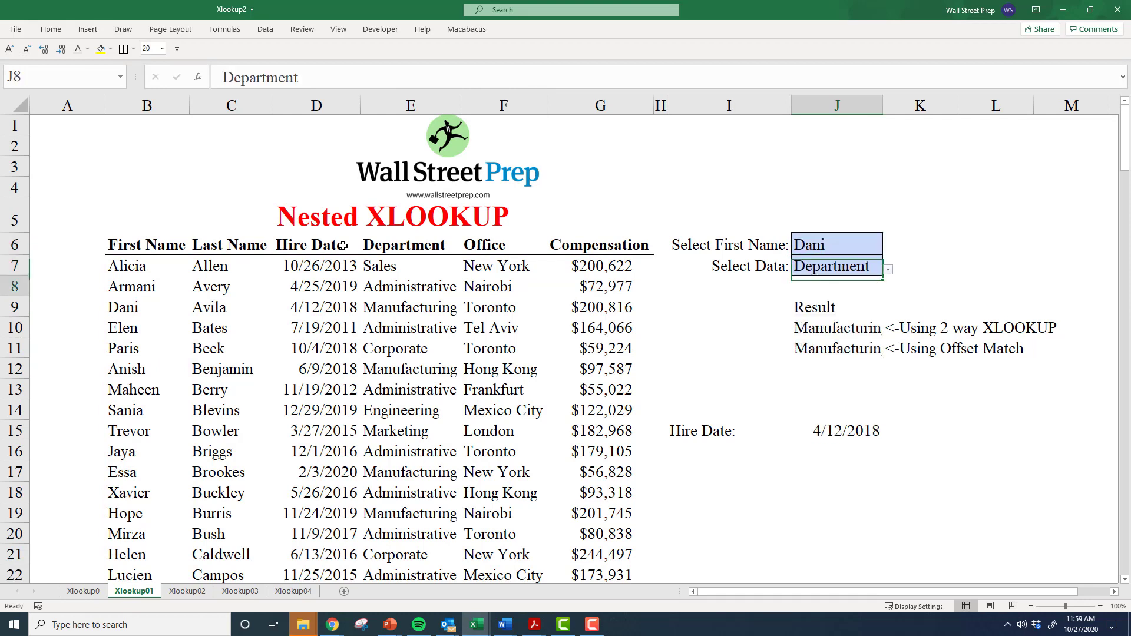
{"action": "key", "text": "Down"}
{"action": "key", "text": "Down"}
{"action": "key", "text": "Down"}
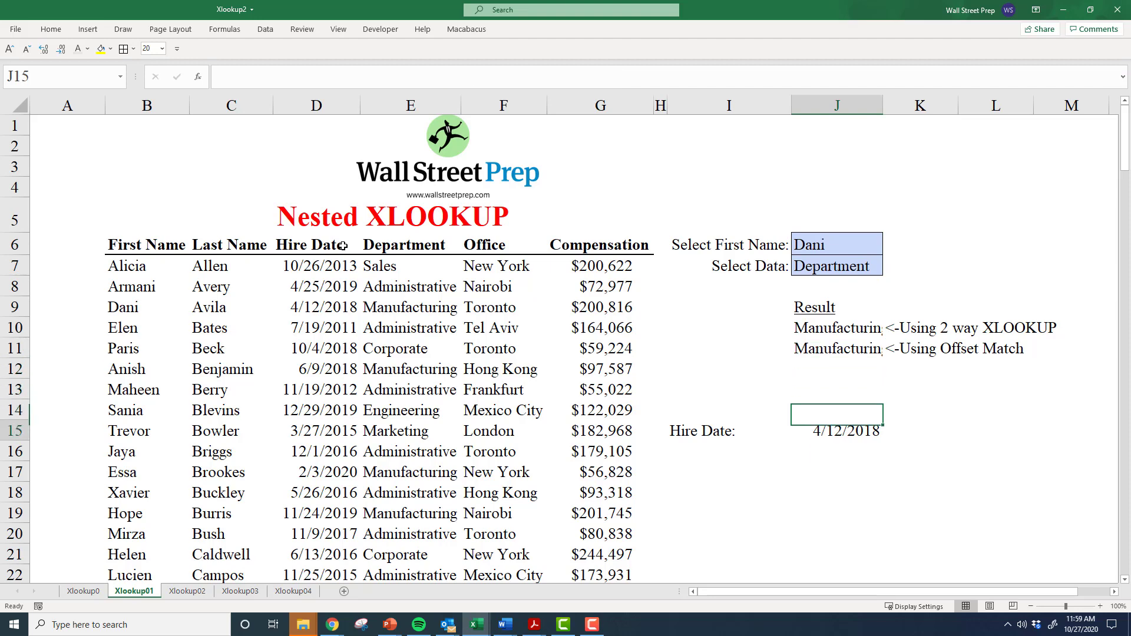
{"action": "key", "text": "Delete"}
{"action": "key", "text": "Left"}
{"action": "key", "text": "Delete"}
AutoFit column J's width to the OFFSET MATCH result in J11.
{"action": "key", "text": "Right"}
{"action": "key", "text": "Up"}
{"action": "key", "text": "Up"}
{"action": "key", "text": "Up"}
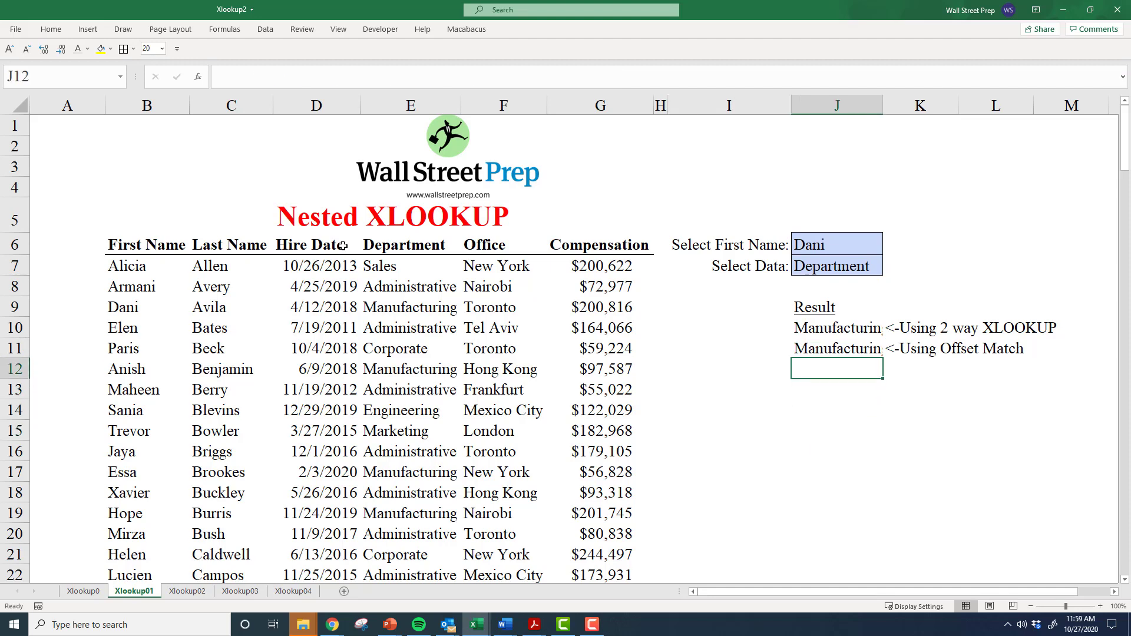
{"action": "key", "text": "Up"}
{"action": "key", "text": "alt+h"}
{"action": "key", "text": "o"}
{"action": "key", "text": "i"}
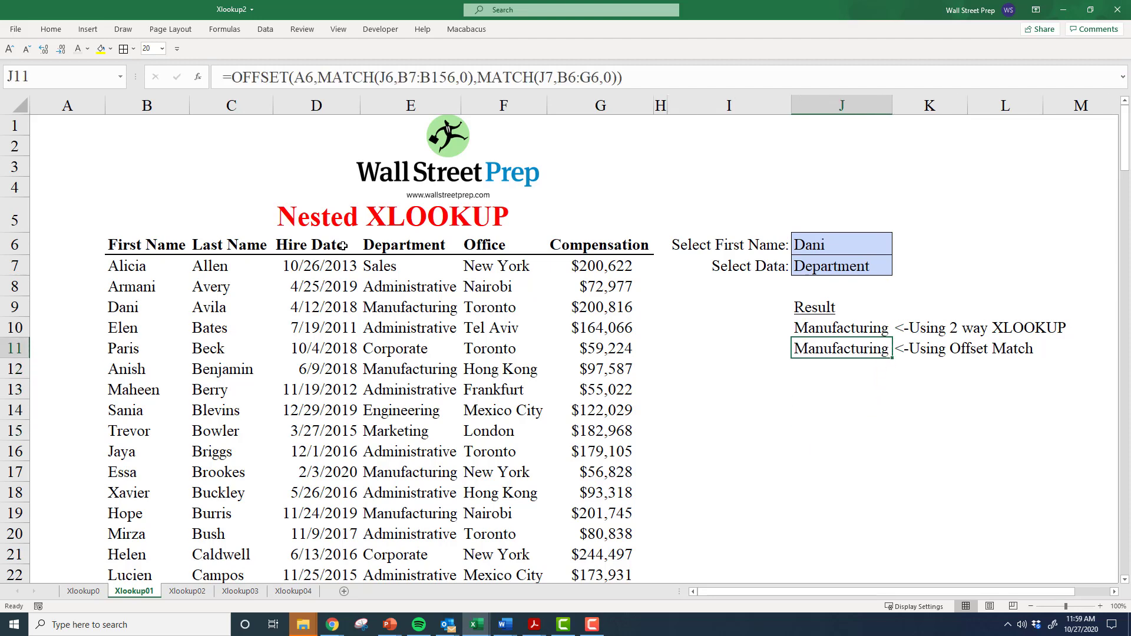
Compare the nested XLOOKUP formula in J10 with the OFFSET MATCH formula in J11, examining the arguments and ranges of each.
{"action": "key", "text": "Up"}
{"action": "key", "text": "F2"}
{"action": "key", "text": "Escape"}
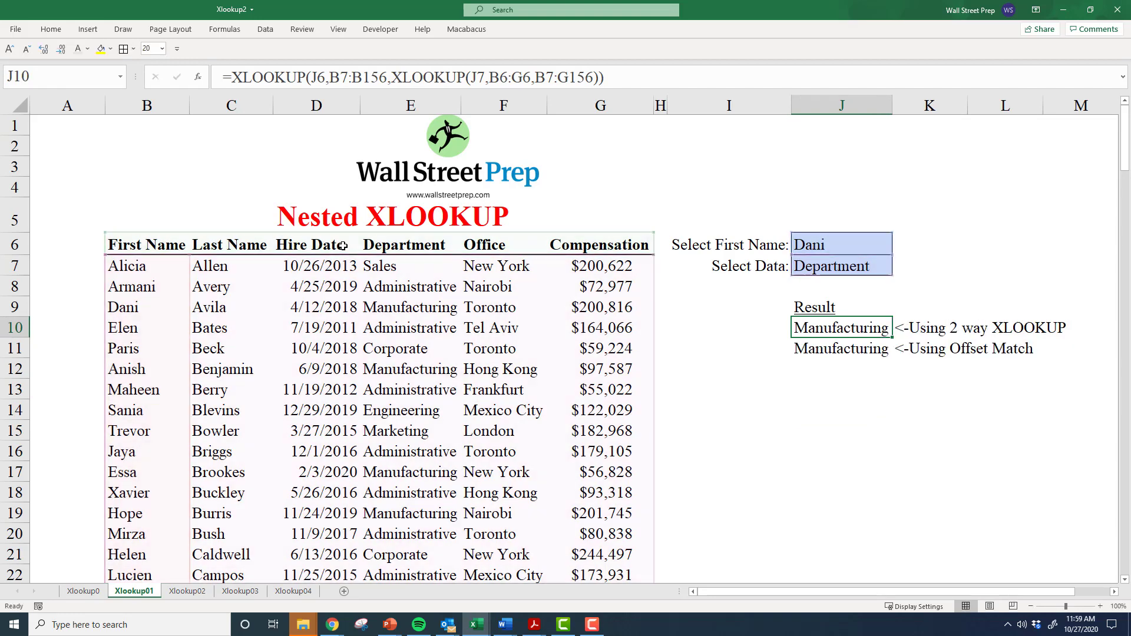
{"action": "key", "text": "Down"}
{"action": "key", "text": "Up"}
{"action": "key", "text": "F2"}
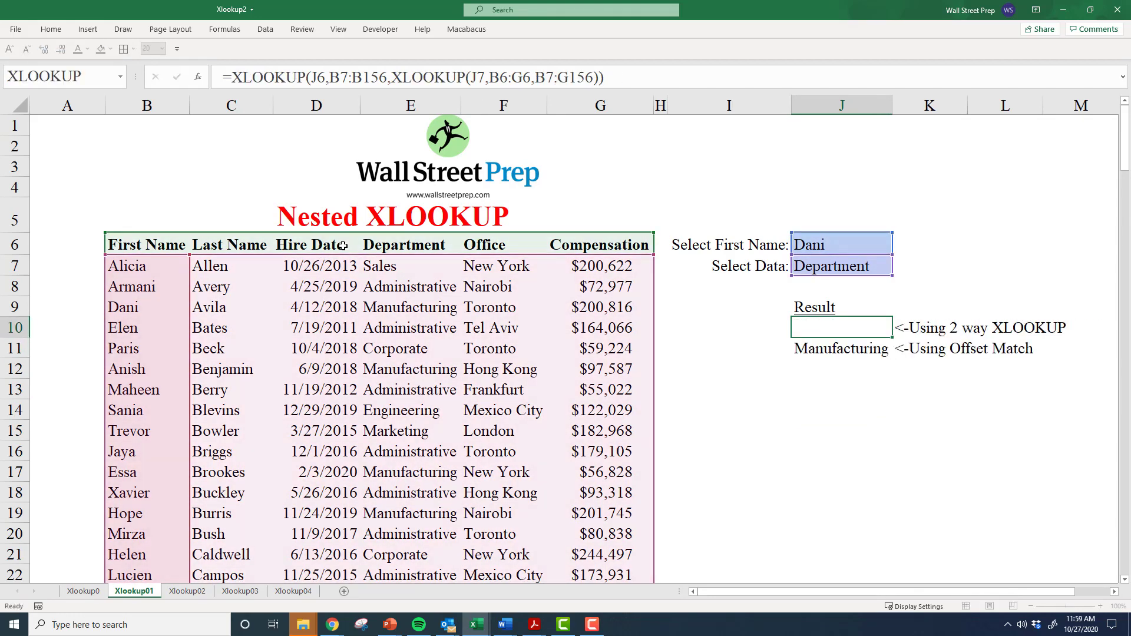
{"action": "key", "text": "Escape"}
{"action": "key", "text": "Down"}
{"action": "key", "text": "F2"}
{"action": "key", "text": "Escape"}
{"action": "key", "text": "Down"}
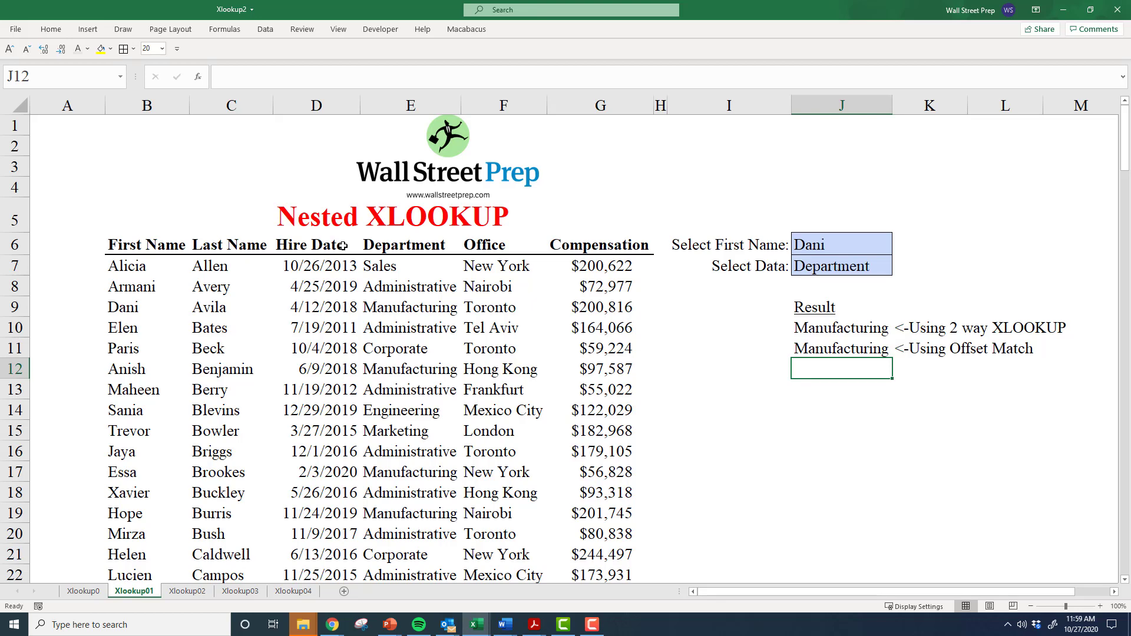
{"action": "key", "text": "Up"}
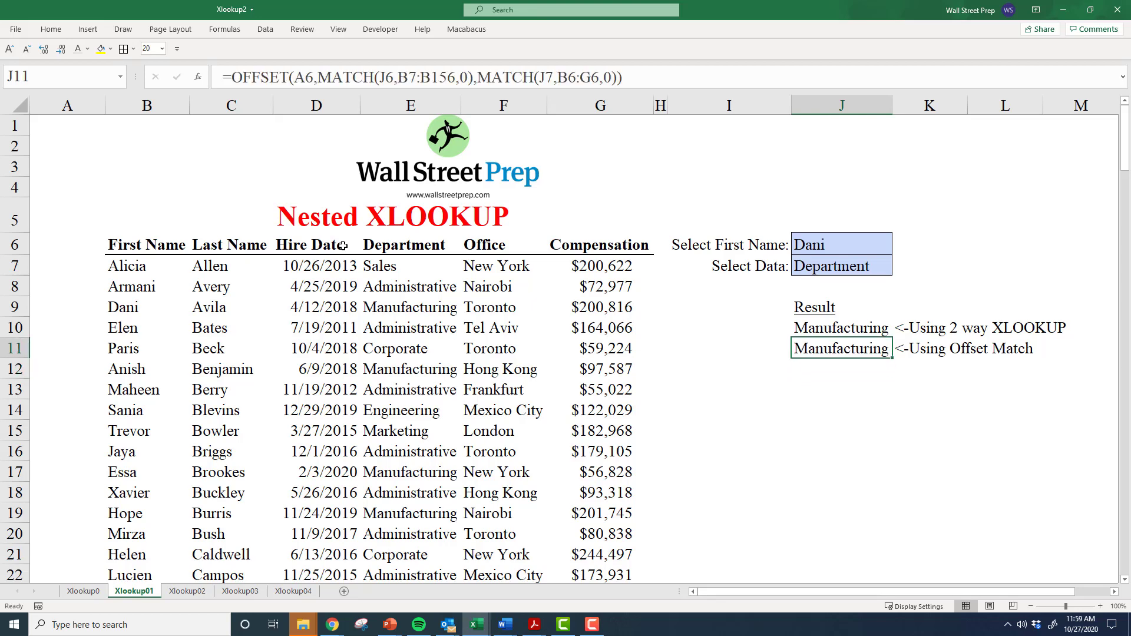